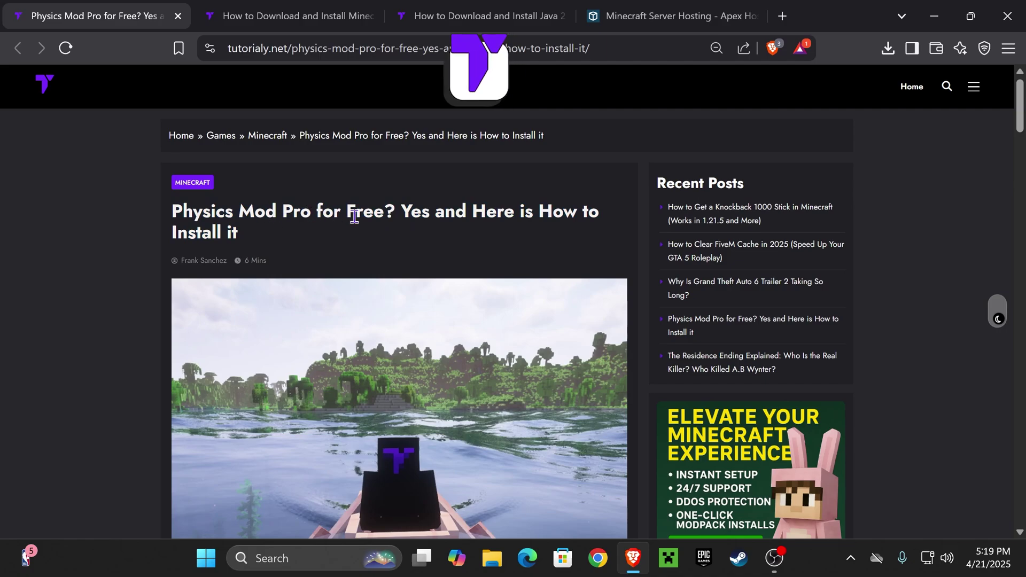
- Open the Physics Mod Pro download post on Patreon from Step 1 of the installation guide
{"action": "scroll", "coordinate": [354, 217], "scroll_direction": "down", "scroll_amount": 15}
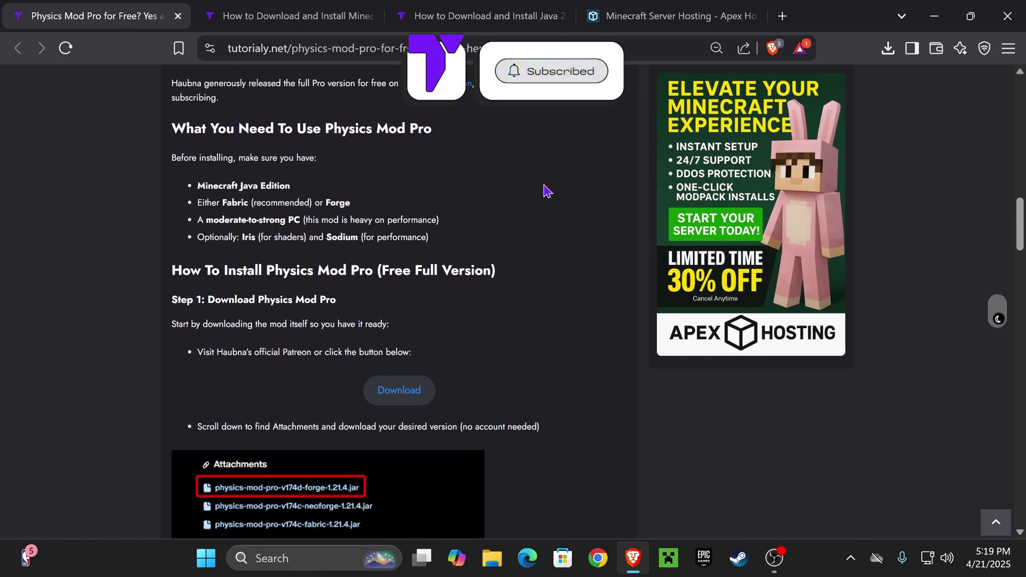
{"action": "scroll", "coordinate": [554, 193], "scroll_direction": "down", "scroll_amount": 20}
{"action": "scroll", "coordinate": [584, 246], "scroll_direction": "up", "scroll_amount": 10}
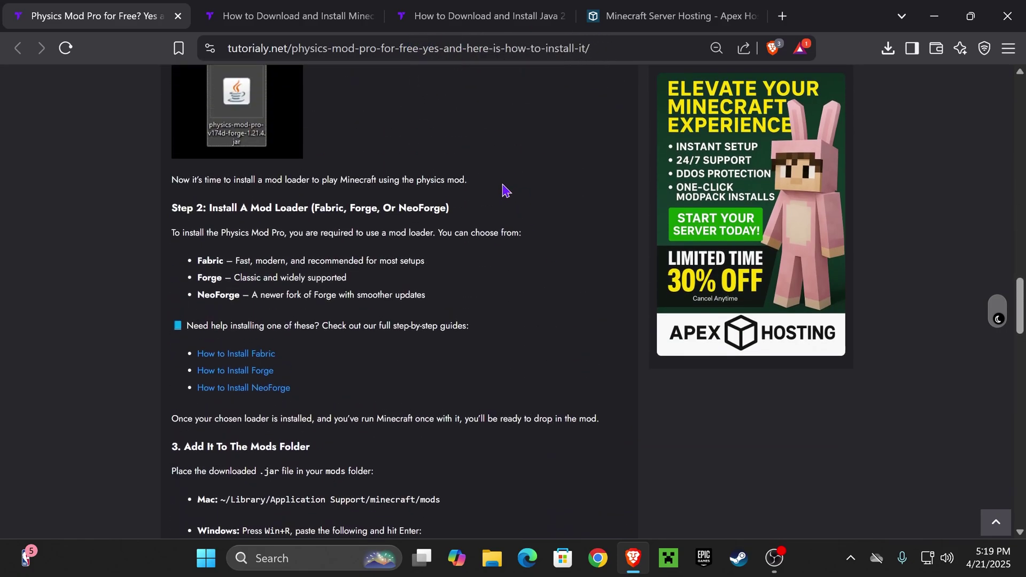
{"action": "scroll", "coordinate": [503, 190], "scroll_direction": "up", "scroll_amount": 15}
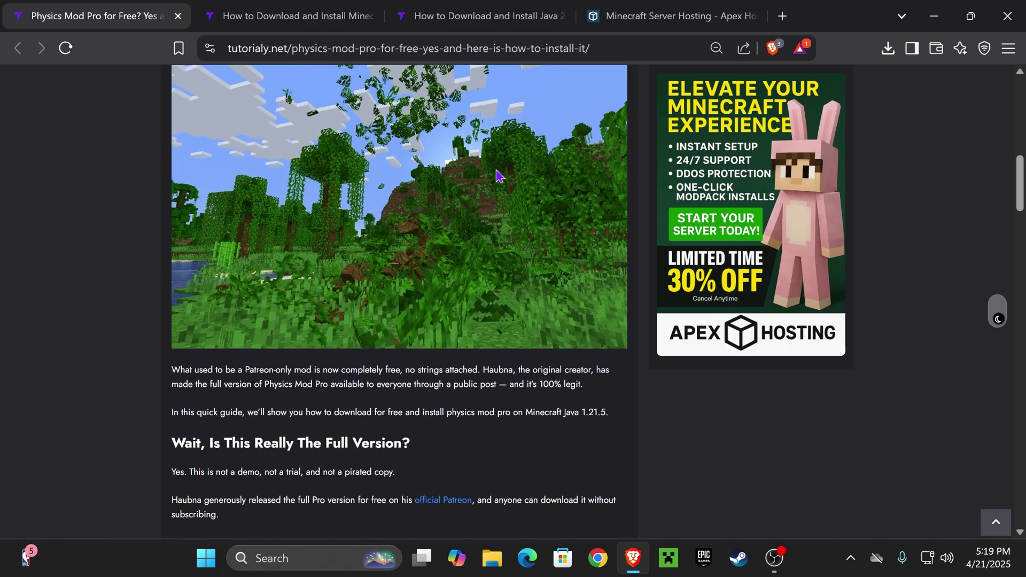
{"action": "scroll", "coordinate": [502, 190], "scroll_direction": "up", "scroll_amount": 8}
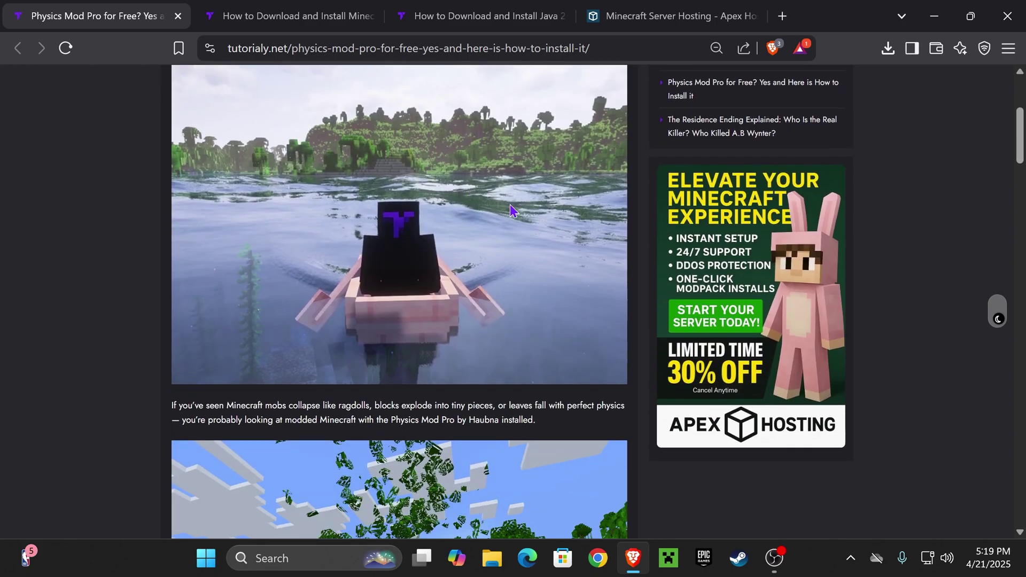
{"action": "scroll", "coordinate": [510, 211], "scroll_direction": "down", "scroll_amount": 15}
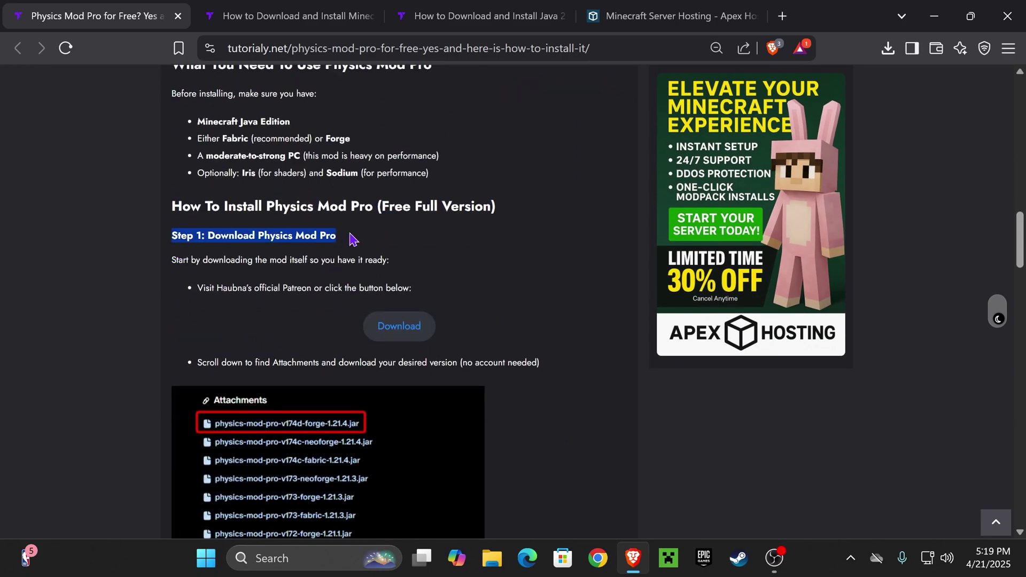
{"action": "left_click", "coordinate": [401, 329]}
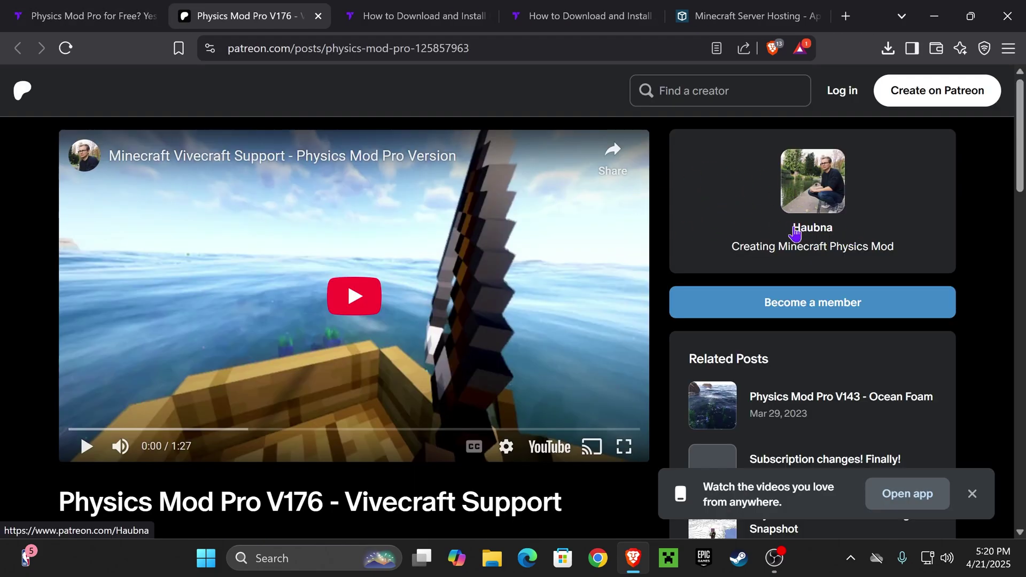
- Download physics-mod-pro-v174d-forge-1.21.4.jar from the post's attachments and place it on the desktop
{"action": "scroll", "coordinate": [674, 203], "scroll_direction": "down", "scroll_amount": 12}
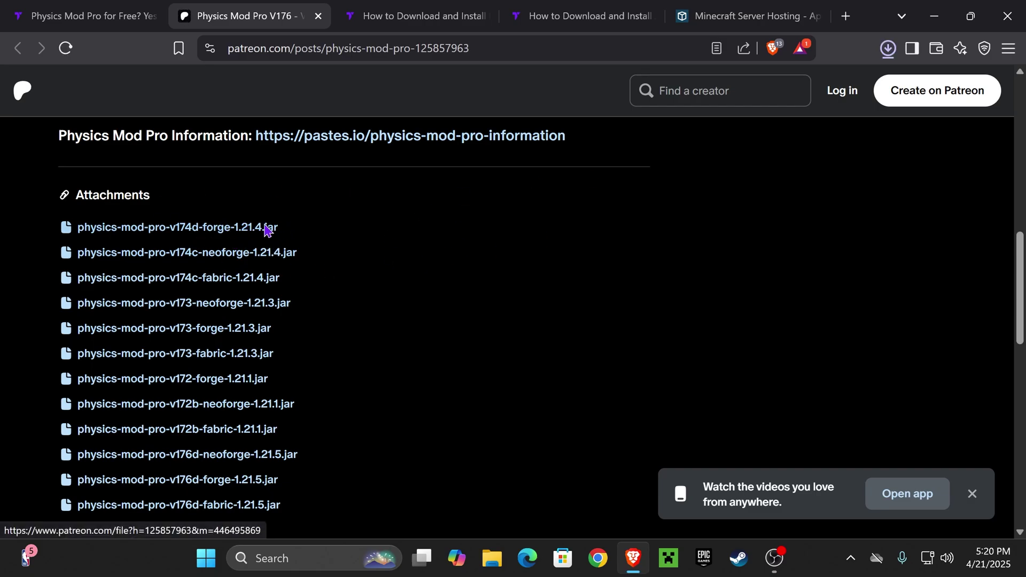
{"action": "key", "text": "super+Down"}
{"action": "left_click_drag", "start_coordinate": [474, 325], "coordinate": [577, 139]}
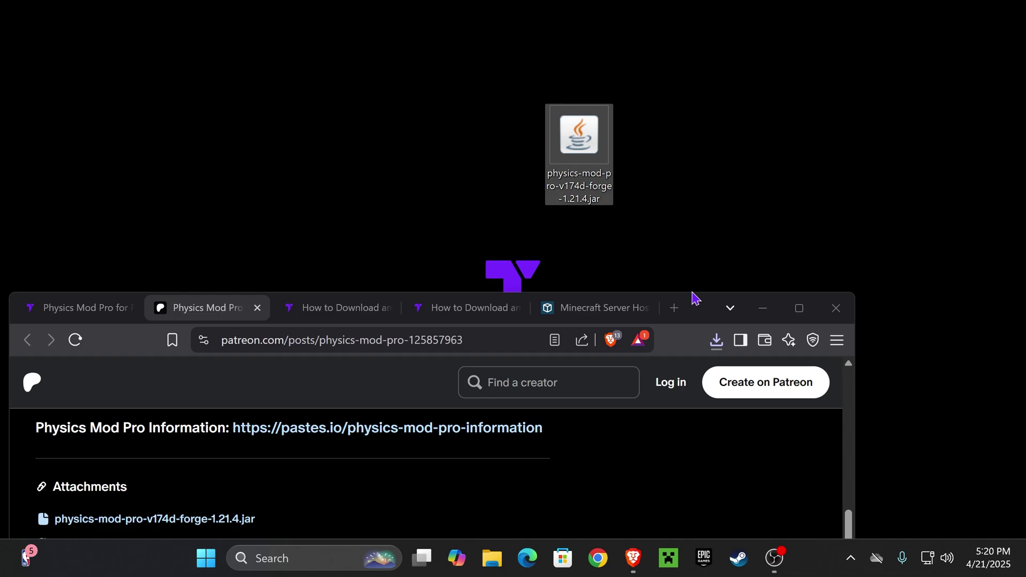
- Return to the maximized browser and bring up the guide on installing the Minecraft Forge Mod Loader
{"action": "double_click", "coordinate": [703, 307]}
{"action": "left_click", "coordinate": [393, 19]}
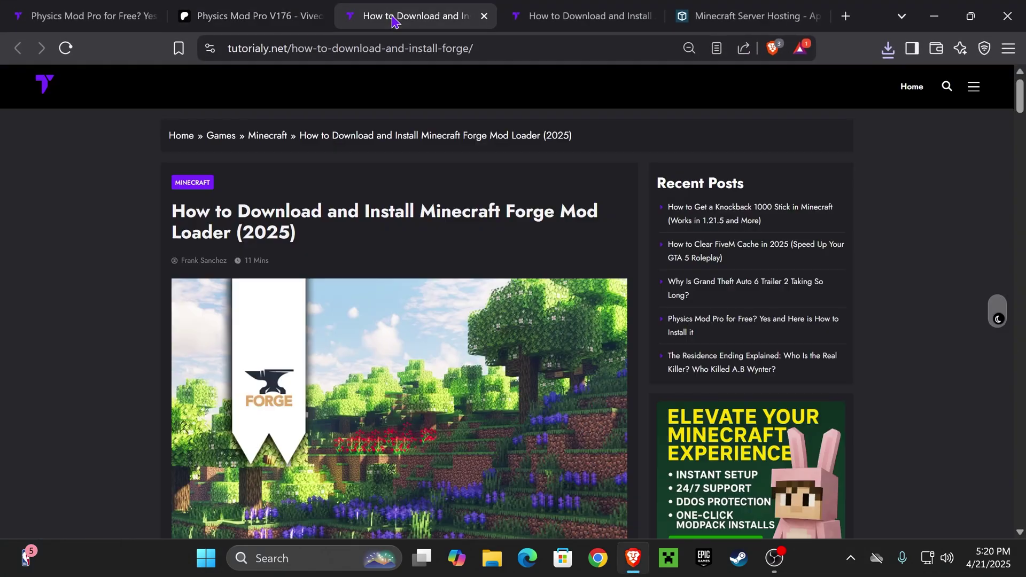
{"action": "key", "text": "ctrl+shift+Tab"}
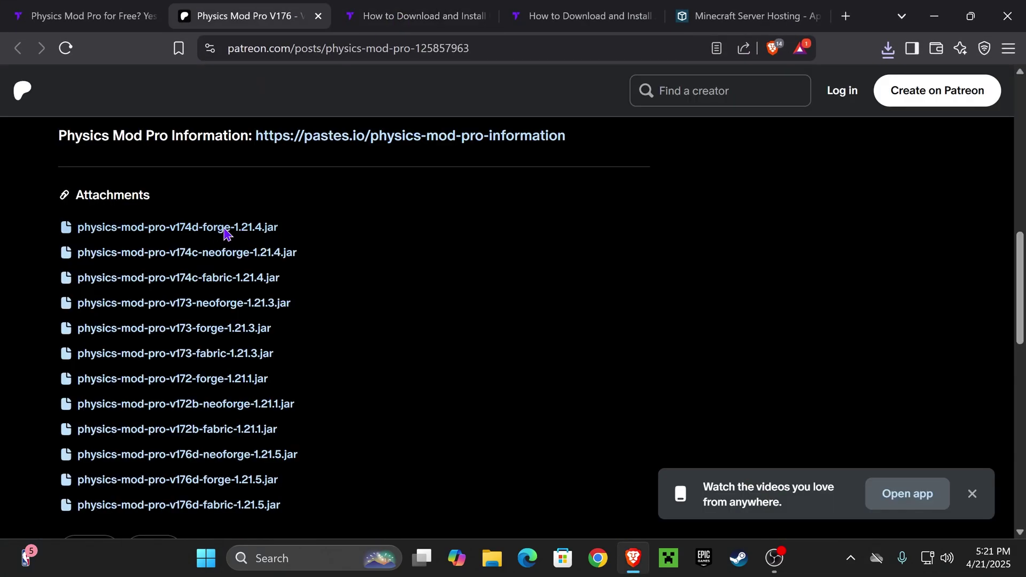
{"action": "left_click", "coordinate": [373, 15]}
{"action": "left_click_drag", "start_coordinate": [516, 213], "coordinate": [284, 202]}
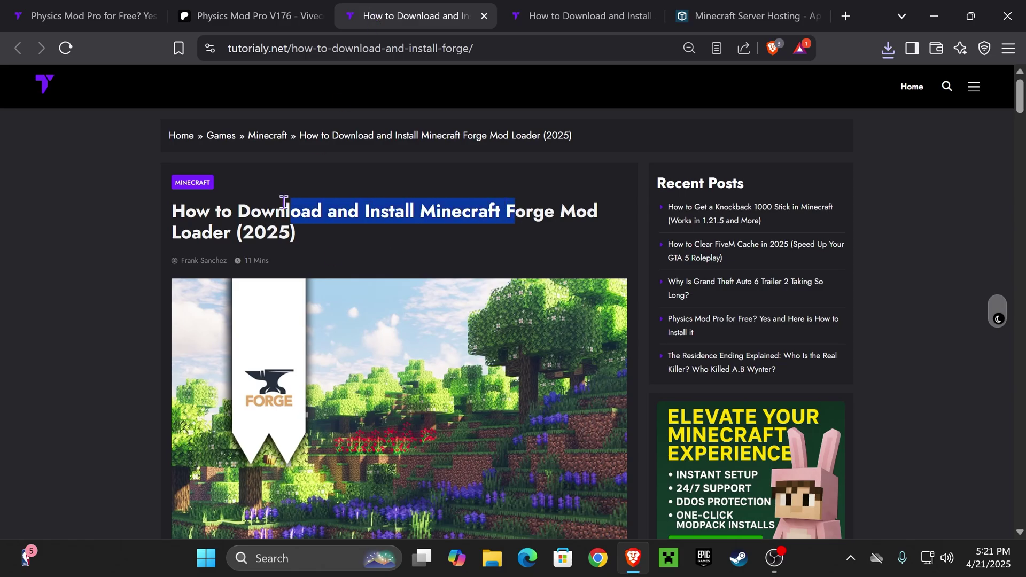
{"action": "left_click", "coordinate": [408, 218]}
- Go to the guide's Step 1: Download Minecraft Forge section and open the official Forge download site
{"action": "scroll", "coordinate": [385, 222], "scroll_direction": "down", "scroll_amount": 18}
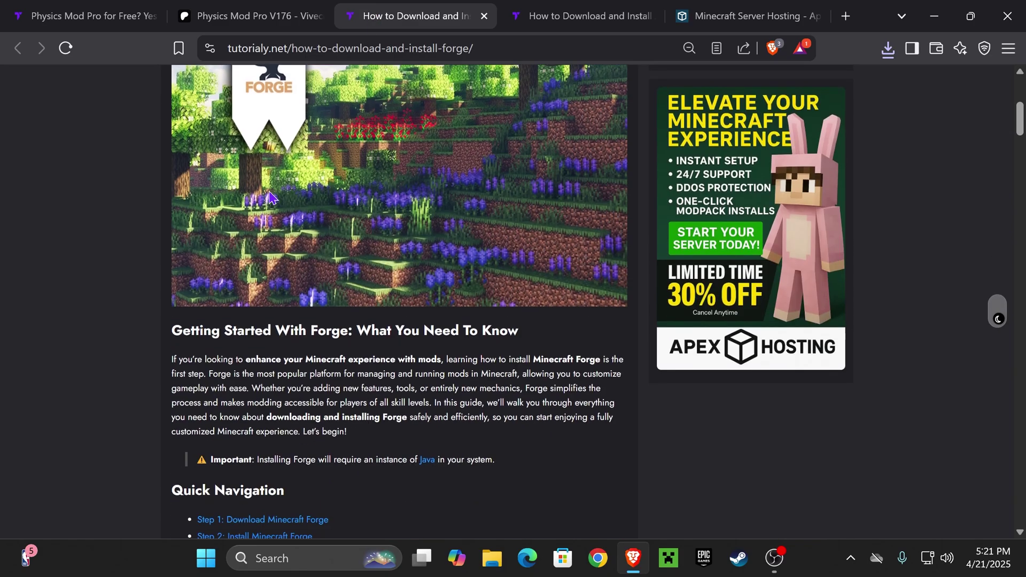
{"action": "scroll", "coordinate": [554, 261], "scroll_direction": "down", "scroll_amount": 2}
{"action": "scroll", "coordinate": [458, 267], "scroll_direction": "up", "scroll_amount": 12}
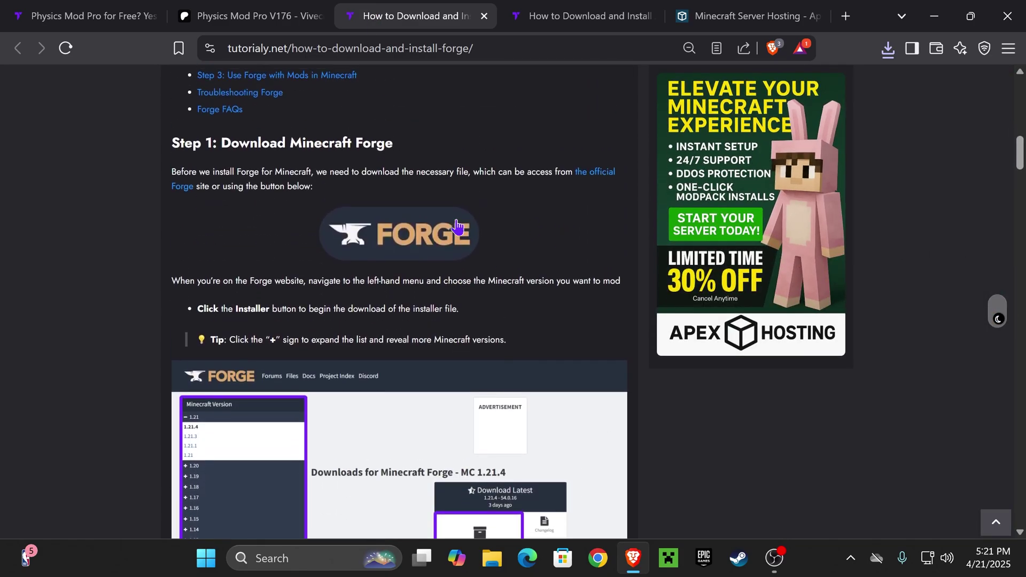
{"action": "scroll", "coordinate": [388, 328], "scroll_direction": "down", "scroll_amount": 3}
{"action": "scroll", "coordinate": [465, 257], "scroll_direction": "up", "scroll_amount": 3}
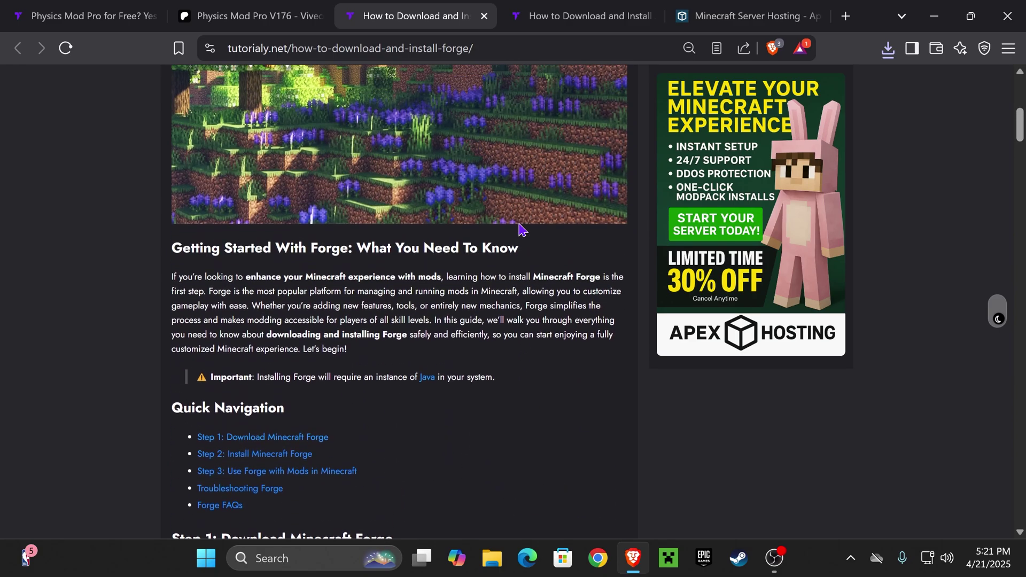
{"action": "left_click", "coordinate": [312, 358]}
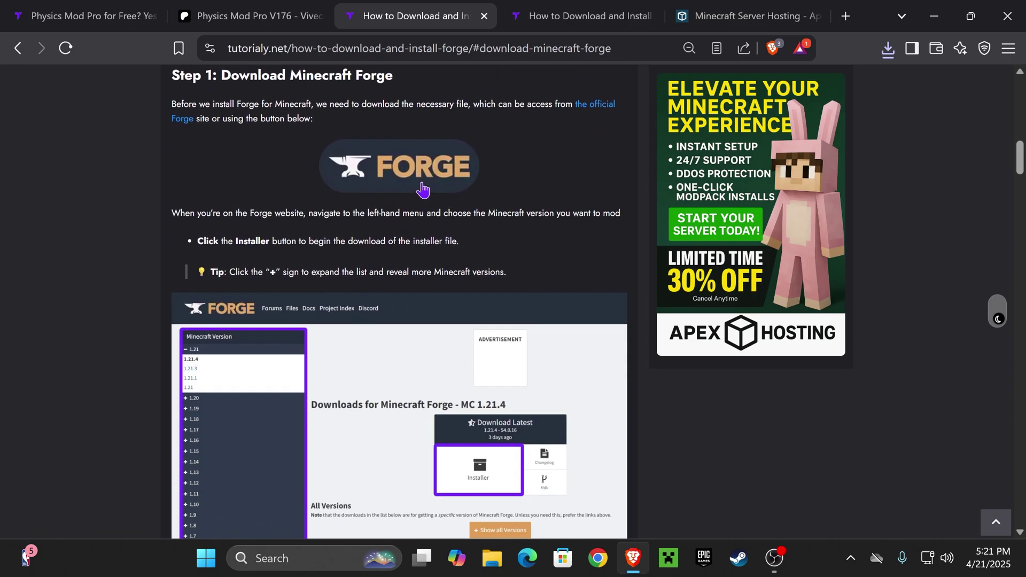
{"action": "left_click", "coordinate": [411, 155]}
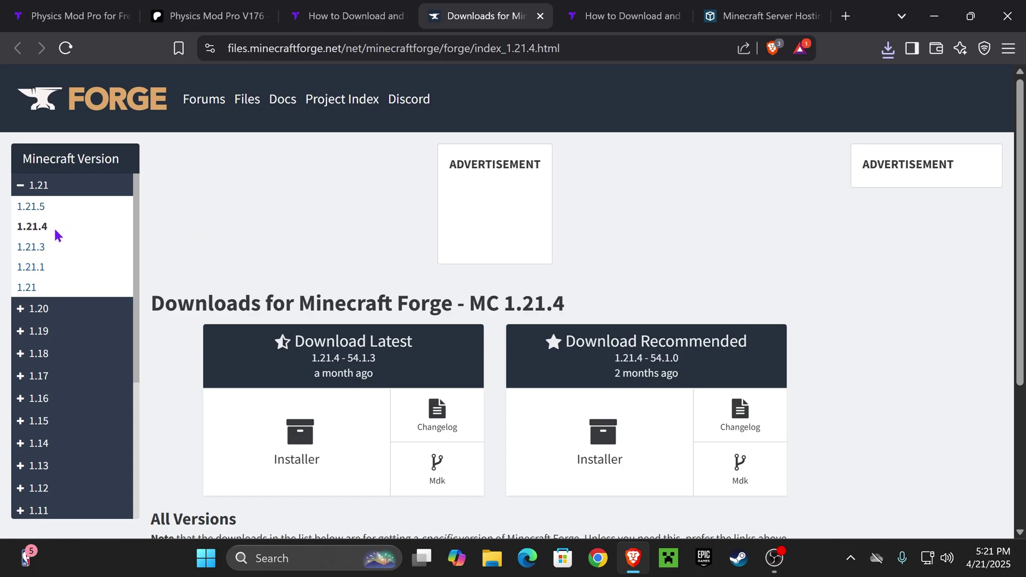
- Download the latest Forge 1.21.4 - 54.1.3 installer, skipping the advertisement, and put the saved file on the desktop
{"action": "left_click_drag", "start_coordinate": [883, 14], "coordinate": [763, 268]}
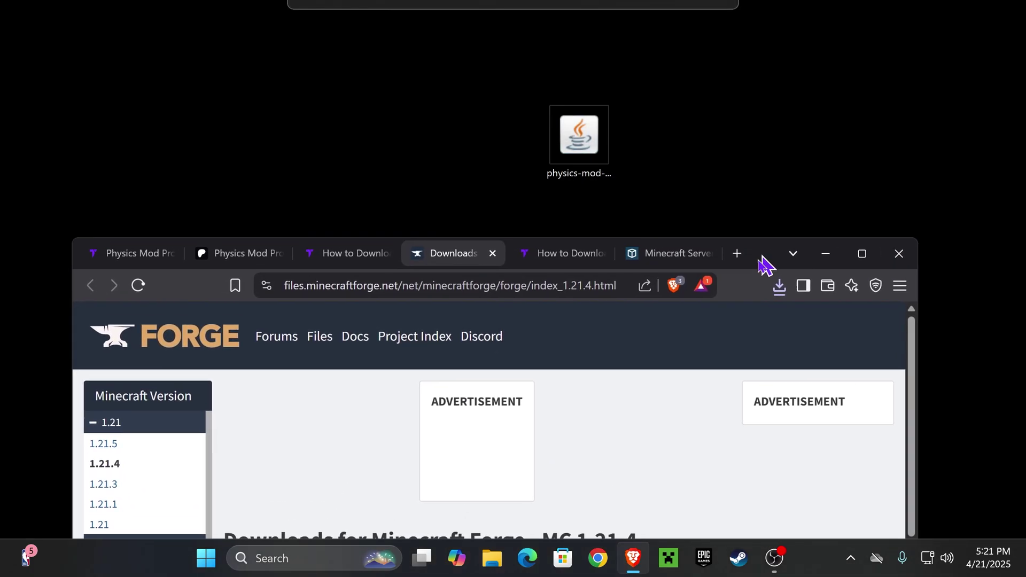
{"action": "left_click_drag", "start_coordinate": [48, 159], "coordinate": [31, 155]}
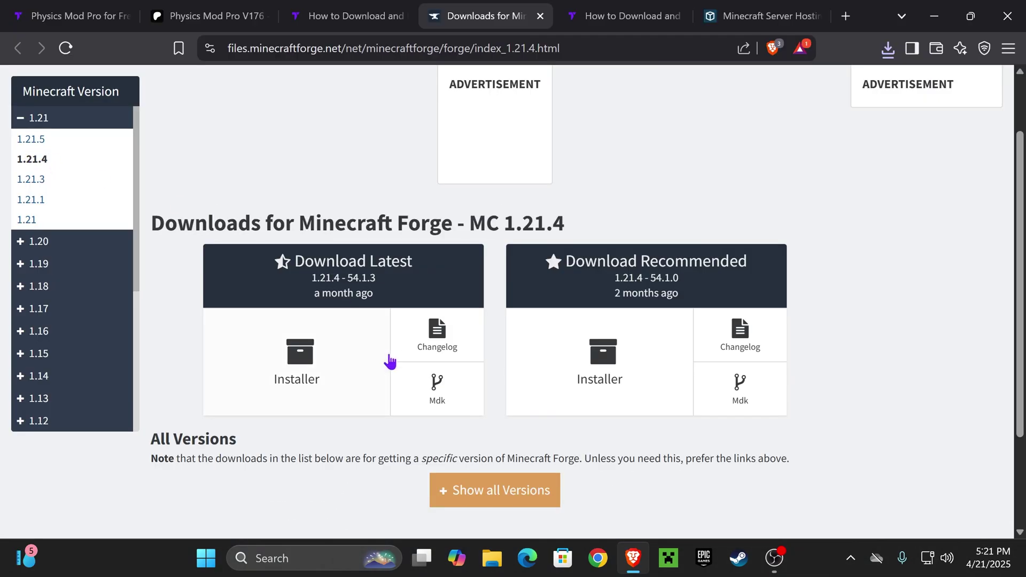
{"action": "left_click", "coordinate": [343, 367]}
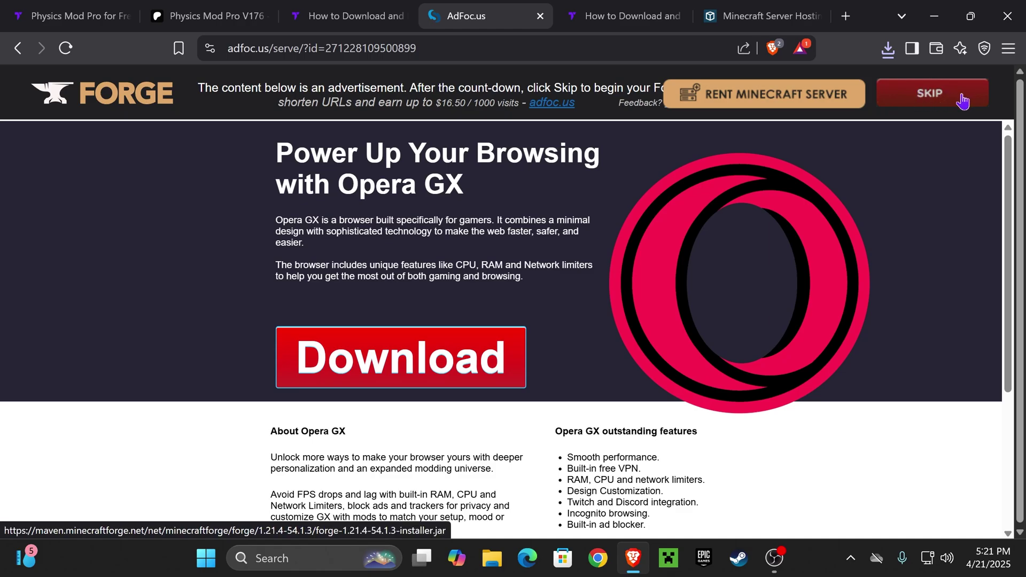
{"action": "left_click", "coordinate": [965, 97]}
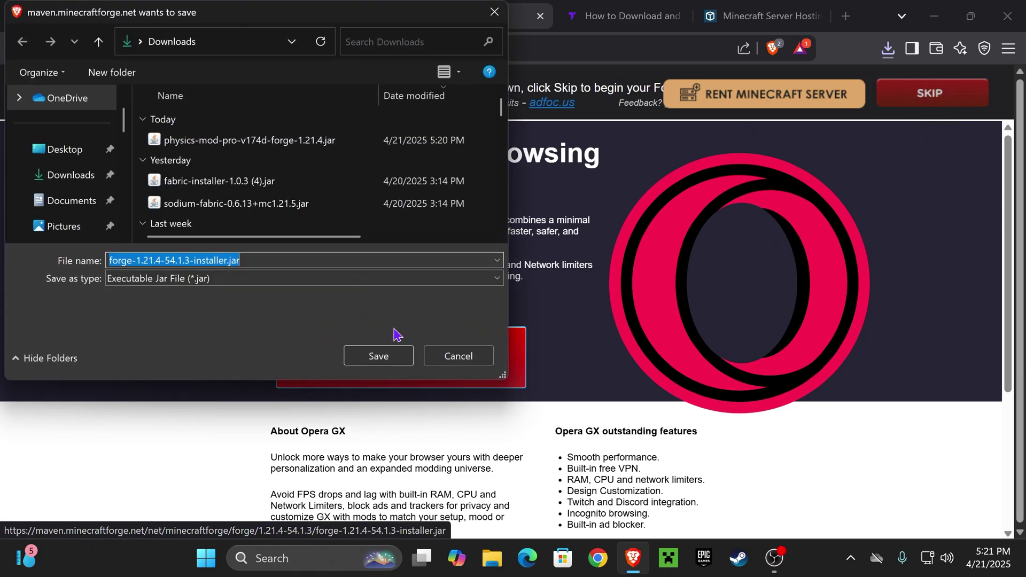
{"action": "left_click", "coordinate": [402, 357]}
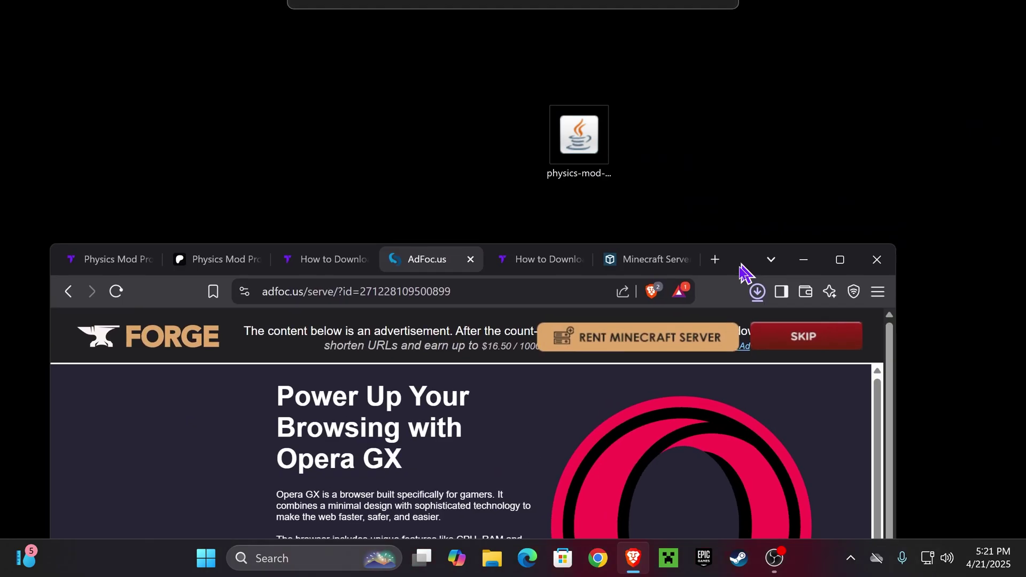
{"action": "left_click", "coordinate": [669, 362]}
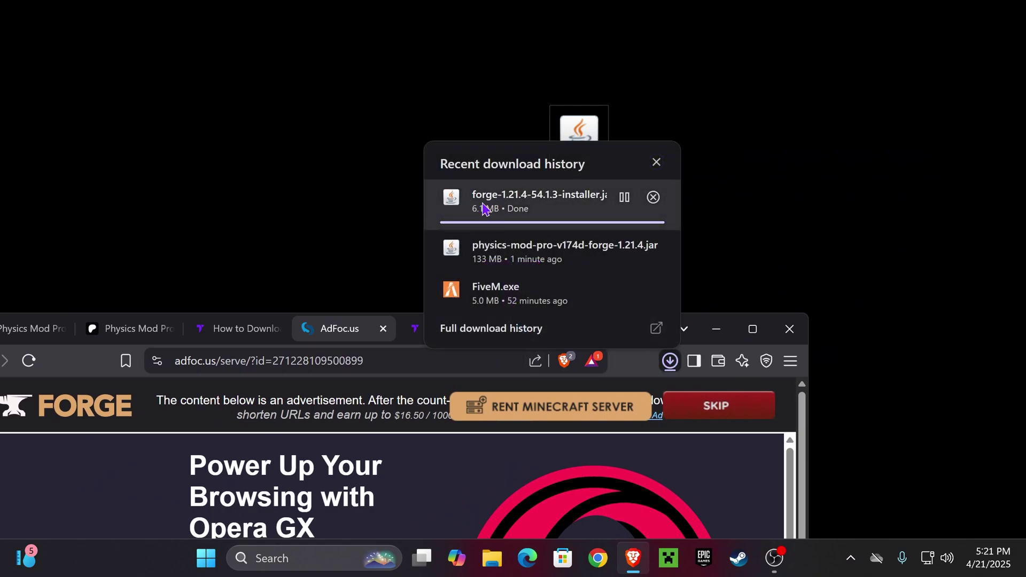
{"action": "key", "text": "super+d"}
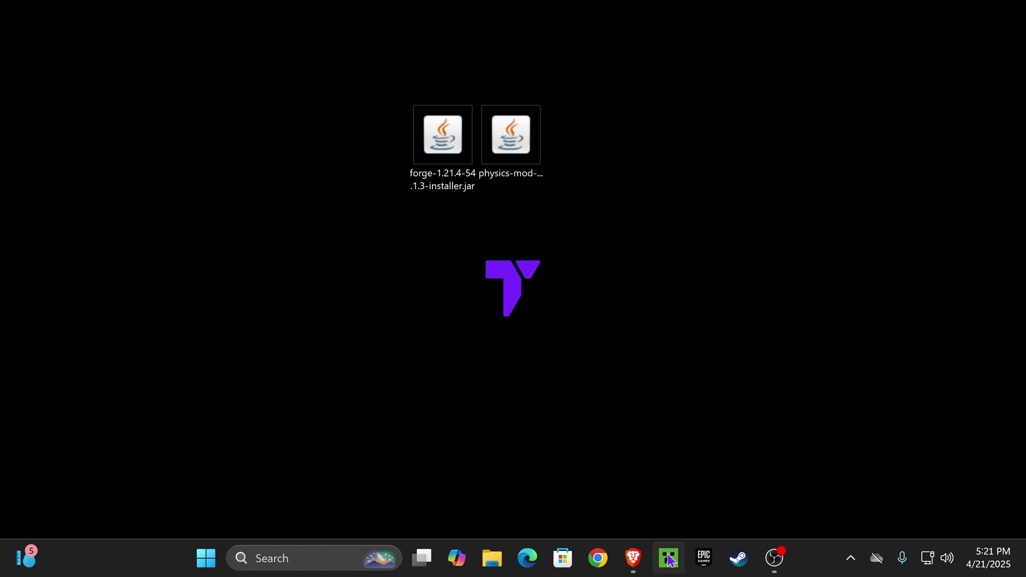
- Run forge-1.21.4-54.1.3-installer.jar from the desktop and start the installation with the Install client option
{"action": "double_click", "coordinate": [447, 149]}
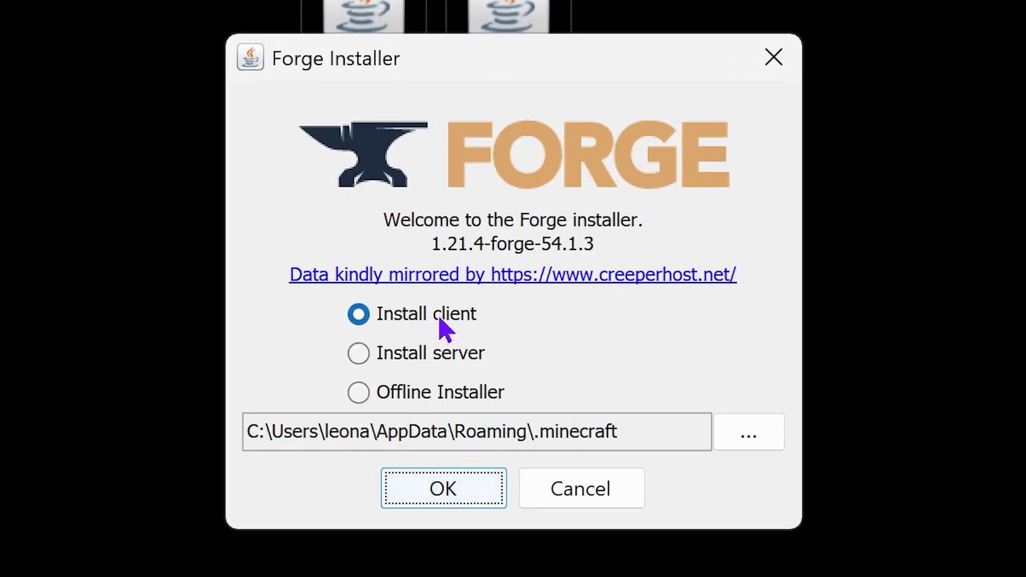
{"action": "left_click", "coordinate": [440, 319]}
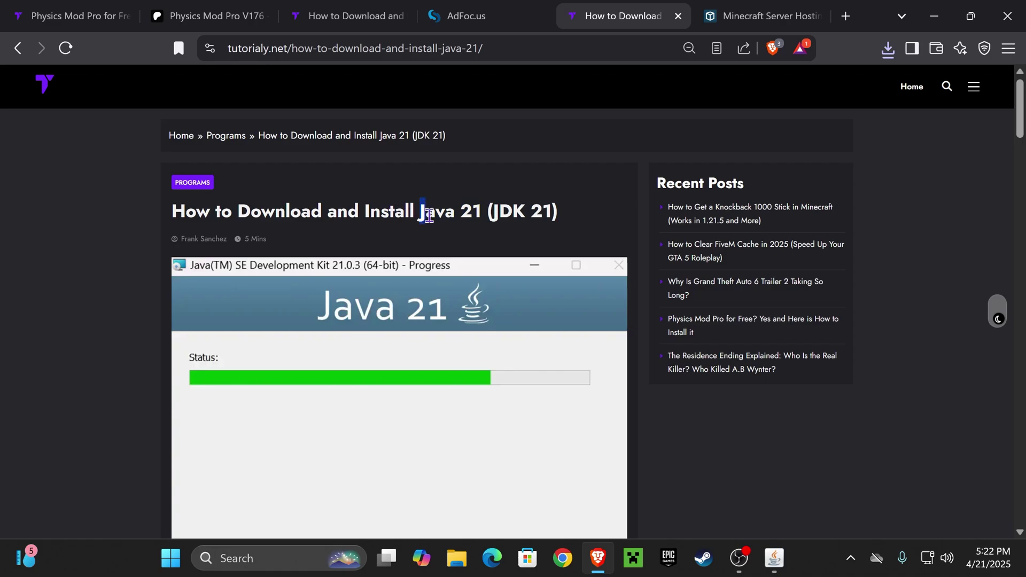
- Look through the guide on downloading and installing Java 21 (JDK 21)
{"action": "left_click_drag", "start_coordinate": [427, 215], "coordinate": [486, 213]}
{"action": "left_click", "coordinate": [401, 213]}
{"action": "scroll", "coordinate": [535, 225], "scroll_direction": "down", "scroll_amount": 10}
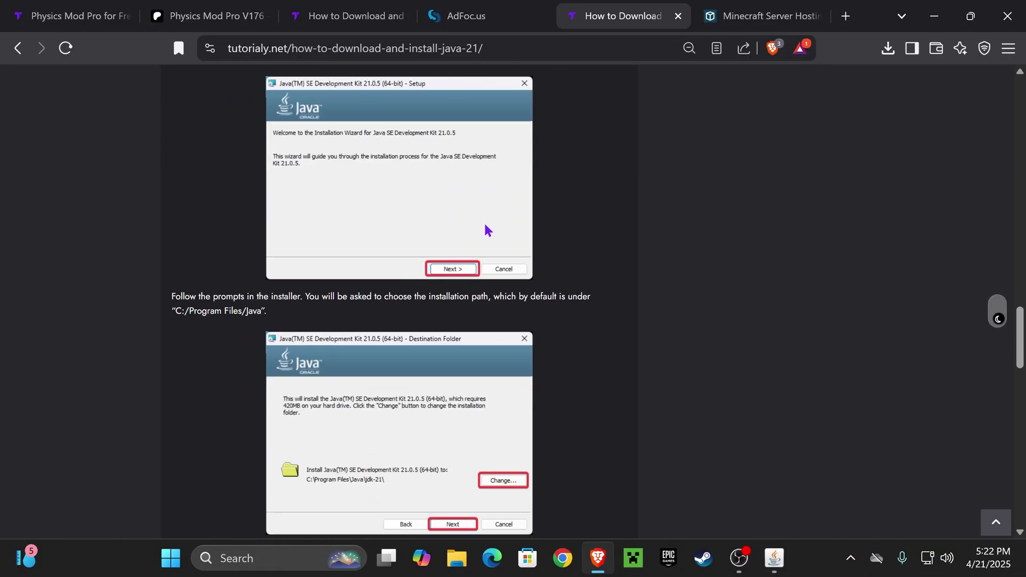
{"action": "scroll", "coordinate": [487, 230], "scroll_direction": "up", "scroll_amount": 7}
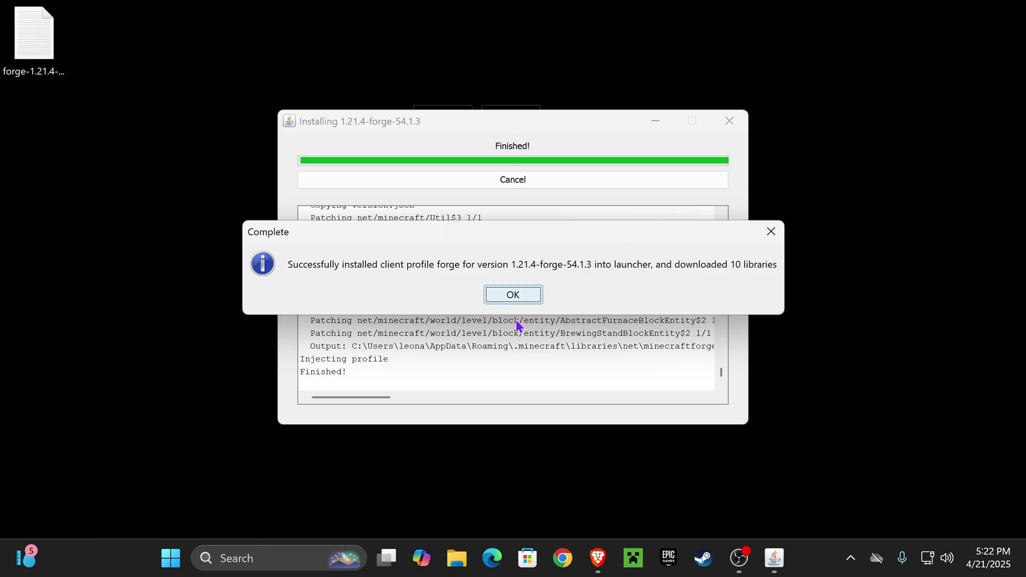
- Close the finished Forge installer and delete its log file and the installer jar from the desktop
{"action": "left_click", "coordinate": [513, 294]}
{"action": "left_click_drag", "start_coordinate": [175, 122], "coordinate": [25, 35]}
{"action": "key", "text": "Delete"}
{"action": "left_click_drag", "start_coordinate": [378, 69], "coordinate": [442, 177]}
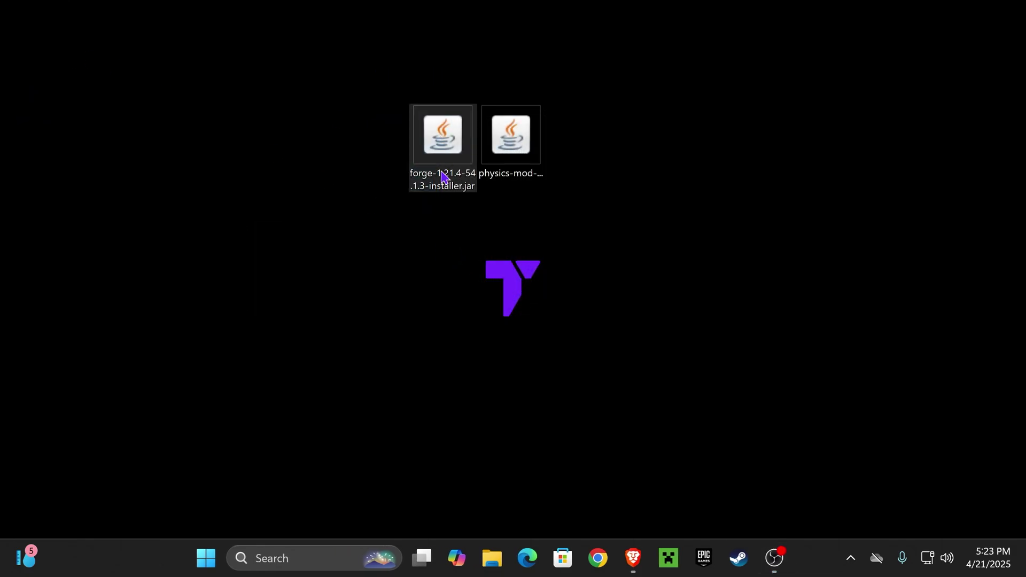
{"action": "key", "text": "Delete"}
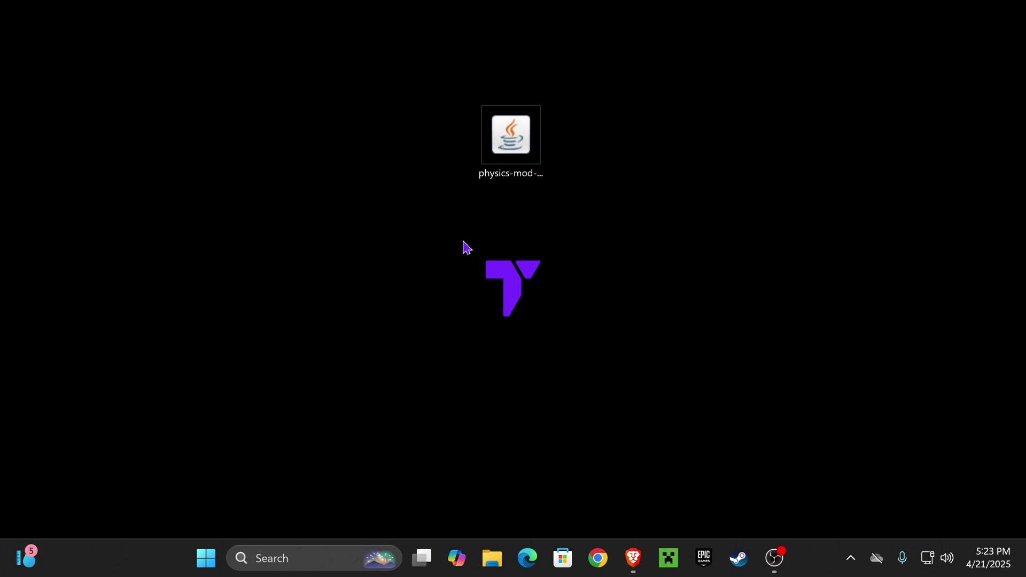
- Move the physics mod jar to a new spot on the desktop and launch the Minecraft Launcher
{"action": "left_click_drag", "start_coordinate": [522, 146], "coordinate": [518, 201]}
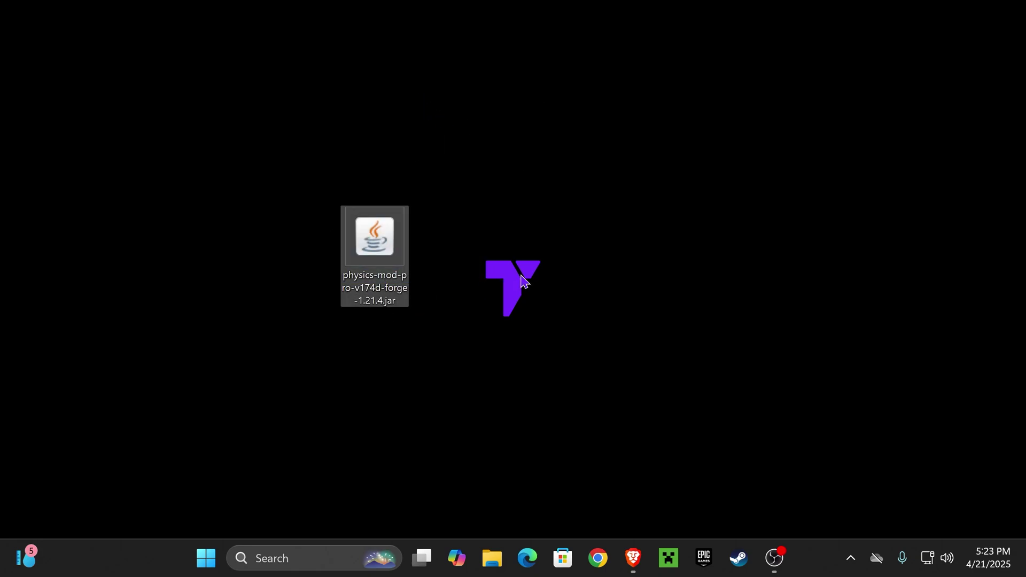
{"action": "left_click", "coordinate": [549, 284]}
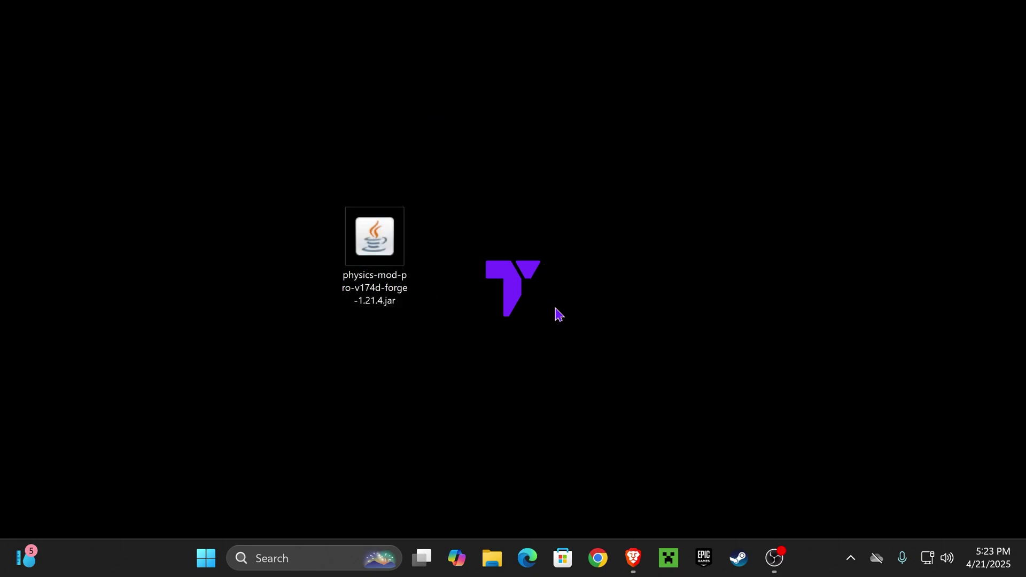
{"action": "left_click", "coordinate": [669, 566]}
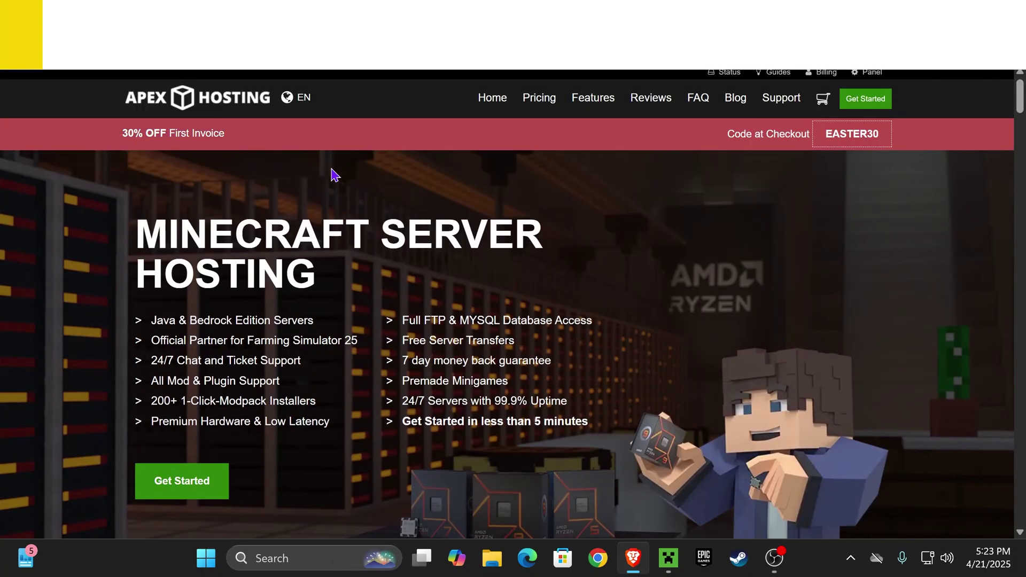
- Examine the first-invoice discount and the Minecraft server hosting features on the Apex Hosting page
{"action": "left_click_drag", "start_coordinate": [122, 133], "coordinate": [355, 144]}
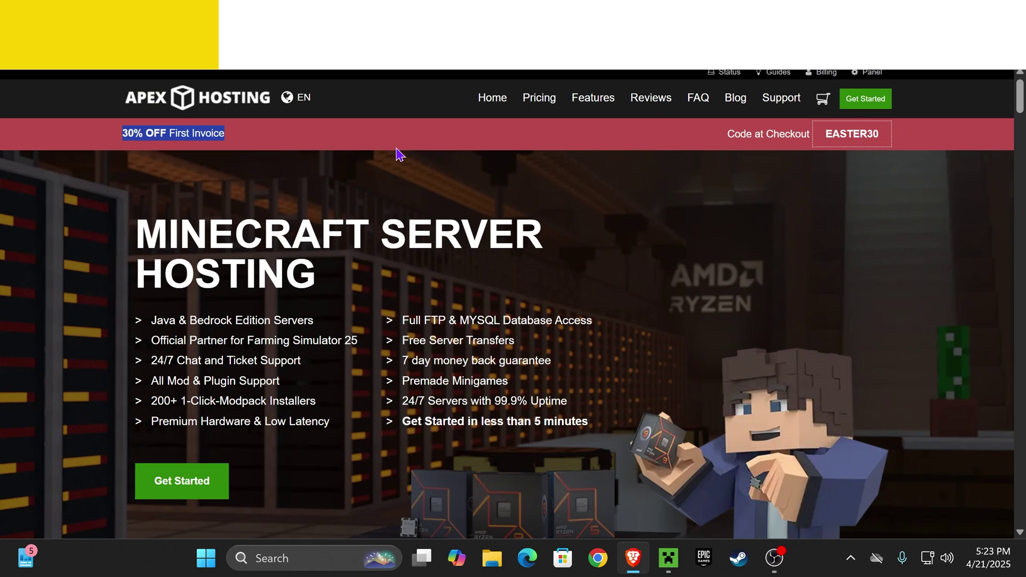
{"action": "left_click_drag", "start_coordinate": [438, 171], "coordinate": [287, 269]}
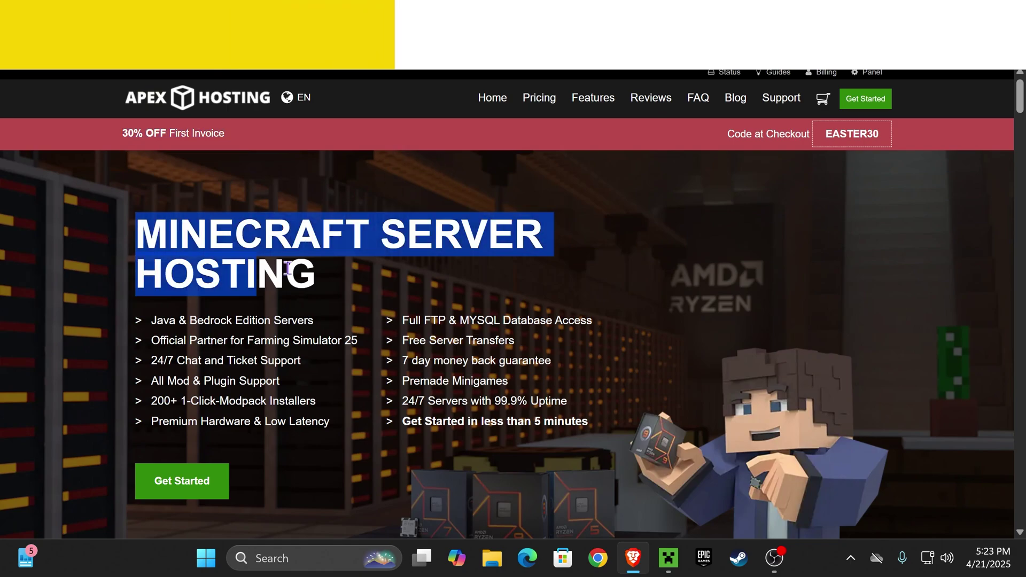
{"action": "left_click", "coordinate": [594, 339]}
{"action": "scroll", "coordinate": [634, 307], "scroll_direction": "down", "scroll_amount": 2}
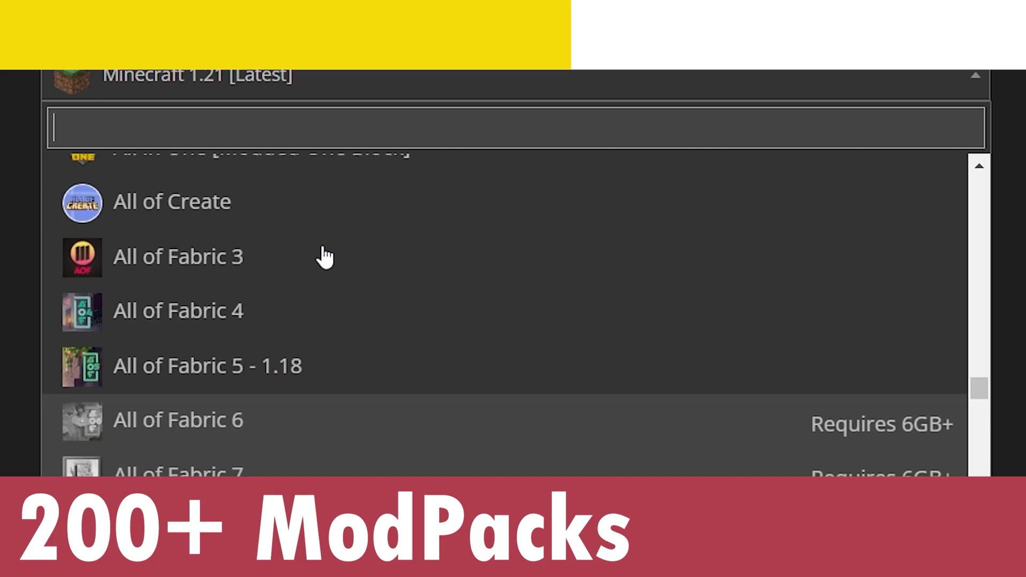
- Look through the available modpacks and the worldwide server locations on the Apex Hosting order page
{"action": "scroll", "coordinate": [324, 258], "scroll_direction": "down", "scroll_amount": 20}
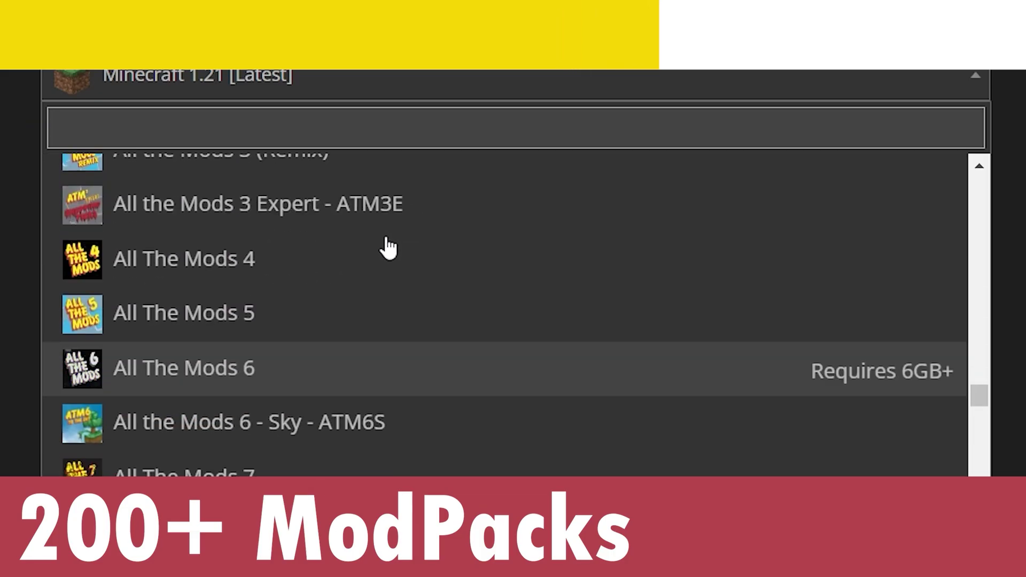
{"action": "scroll", "coordinate": [343, 249], "scroll_direction": "down", "scroll_amount": 5}
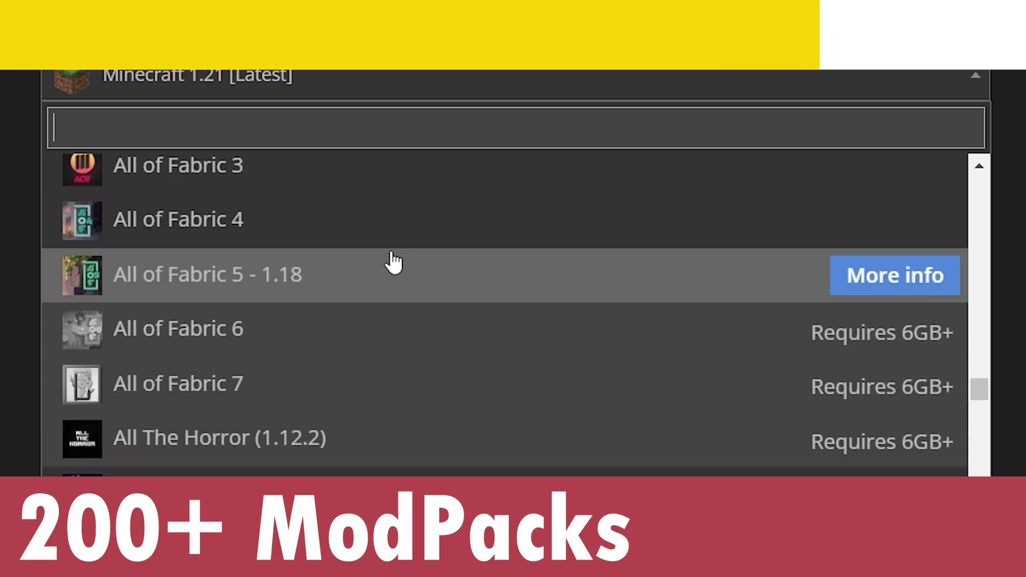
{"action": "scroll", "coordinate": [394, 263], "scroll_direction": "down", "scroll_amount": 5}
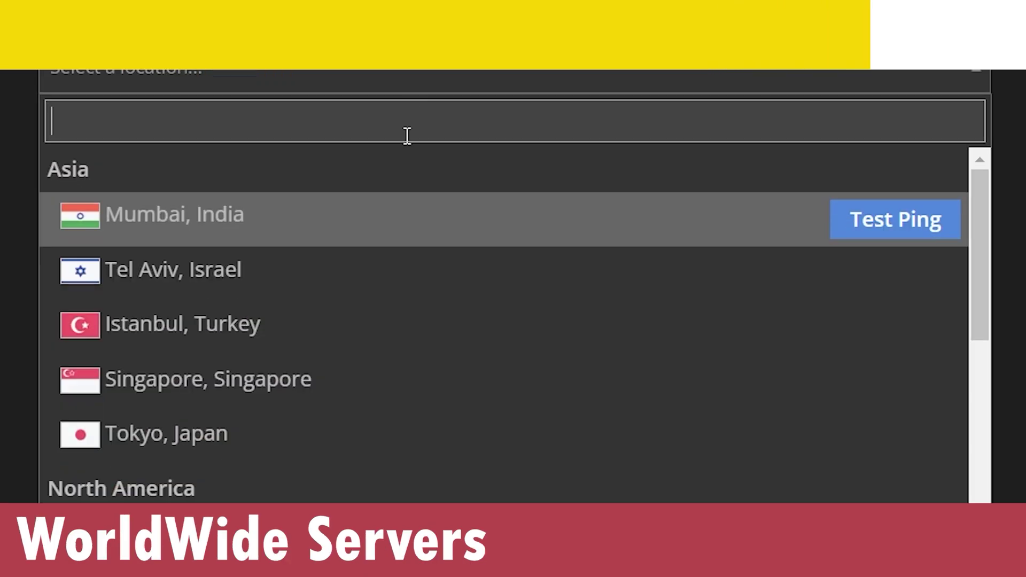
{"action": "scroll", "coordinate": [419, 298], "scroll_direction": "down", "scroll_amount": 10}
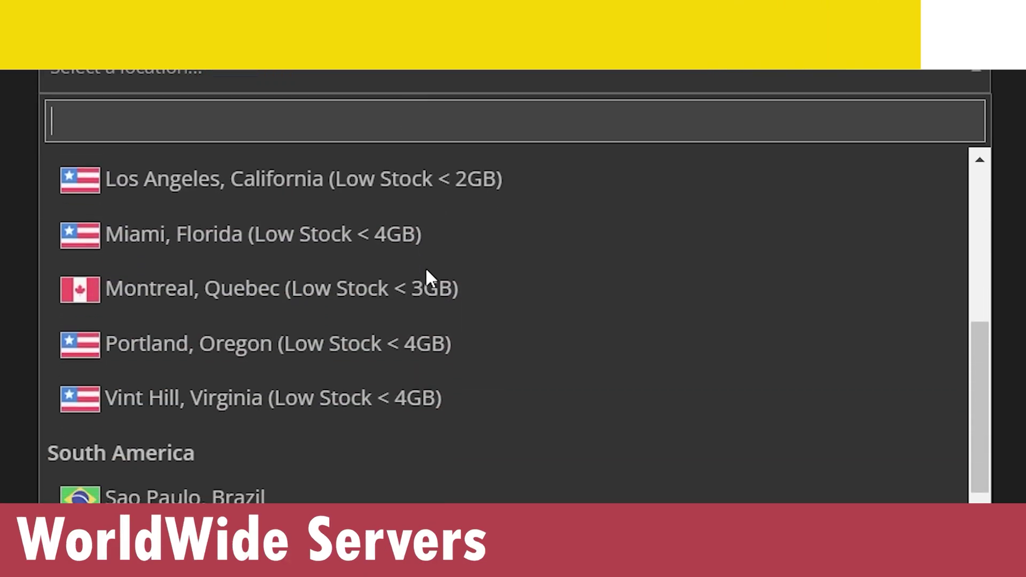
{"action": "scroll", "coordinate": [498, 448], "scroll_direction": "up", "scroll_amount": 8}
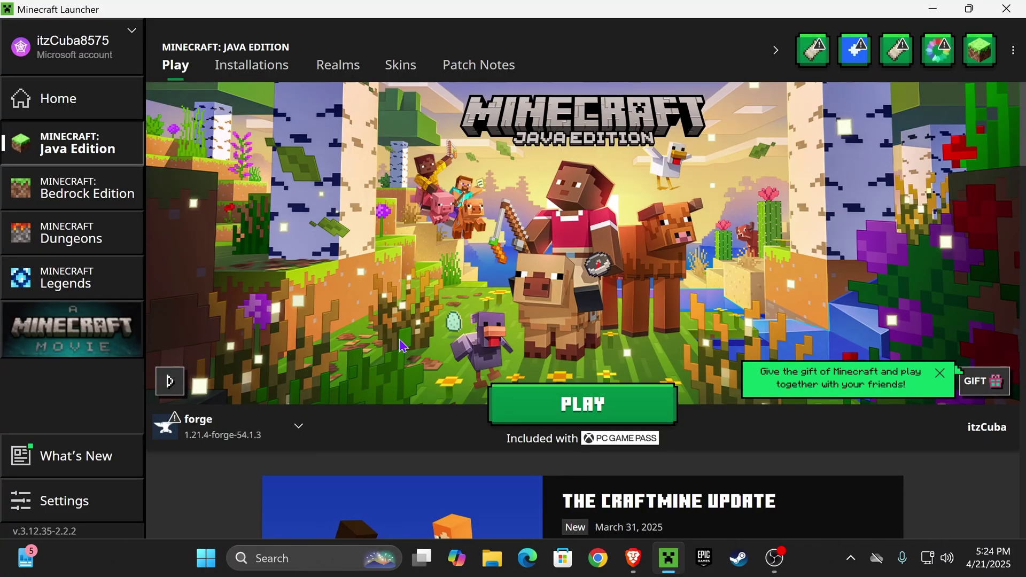
- In the Minecraft Launcher, list the installations with modded versions included and open the folder of the forge 1.21.4 installation
{"action": "mouse_move", "coordinate": [208, 441]}
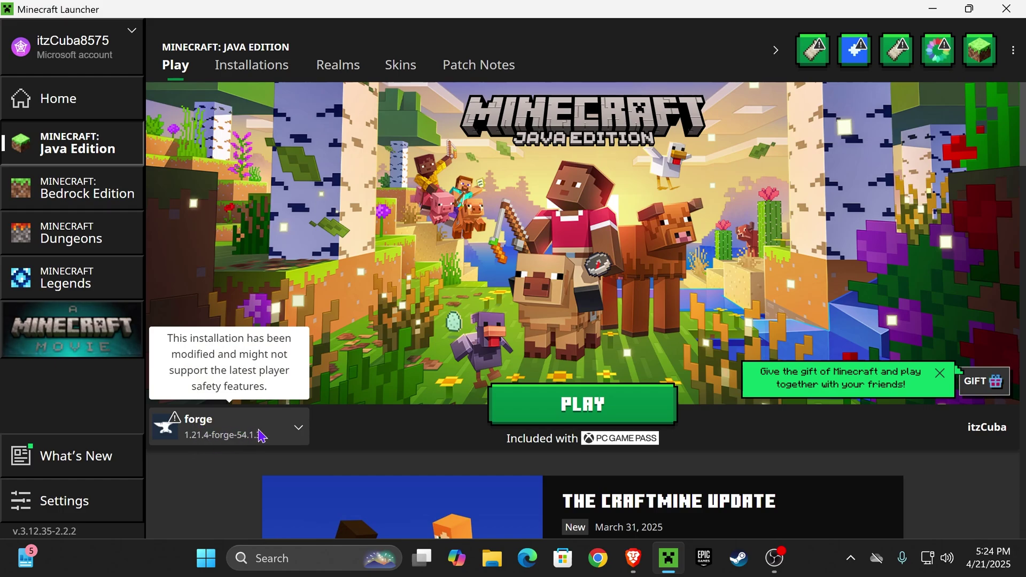
{"action": "left_click", "coordinate": [252, 74]}
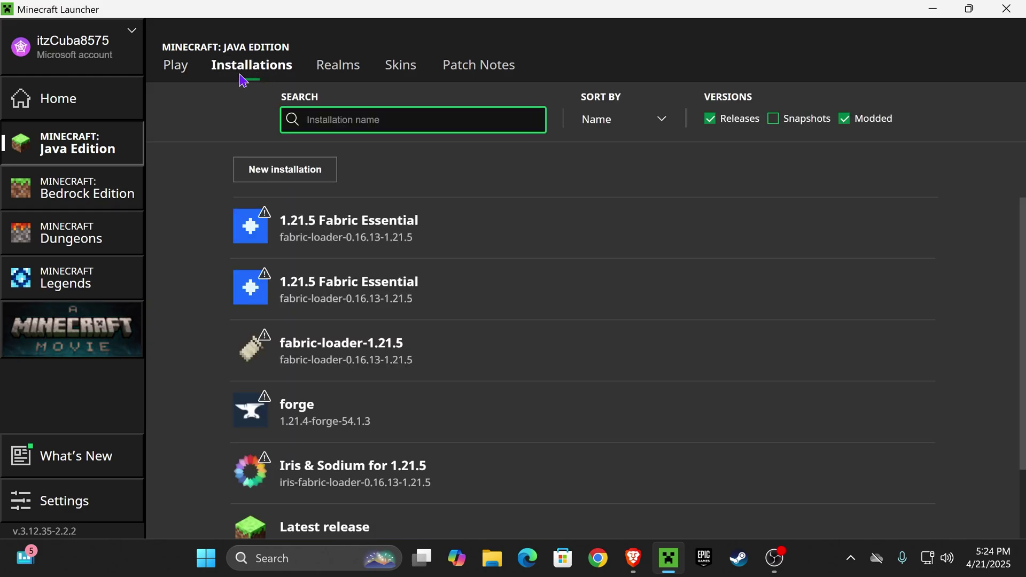
{"action": "left_click", "coordinate": [848, 120]}
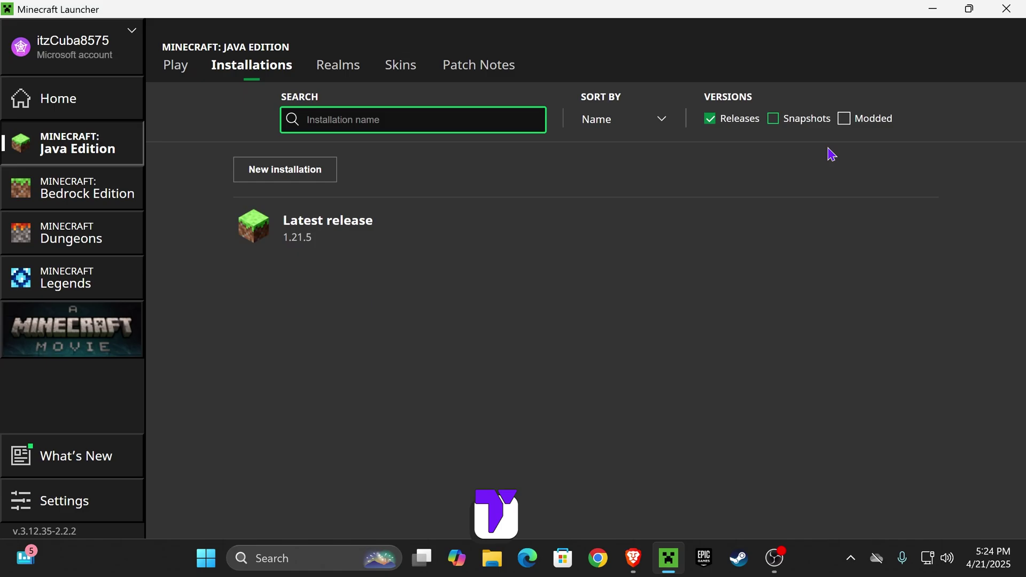
{"action": "left_click", "coordinate": [850, 122]}
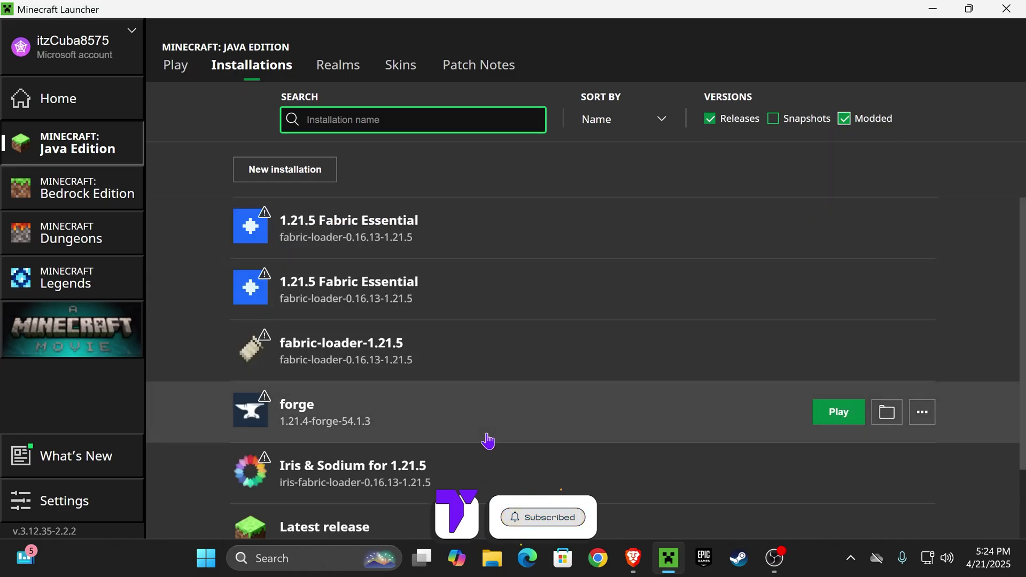
{"action": "scroll", "coordinate": [427, 348], "scroll_direction": "down", "scroll_amount": 2}
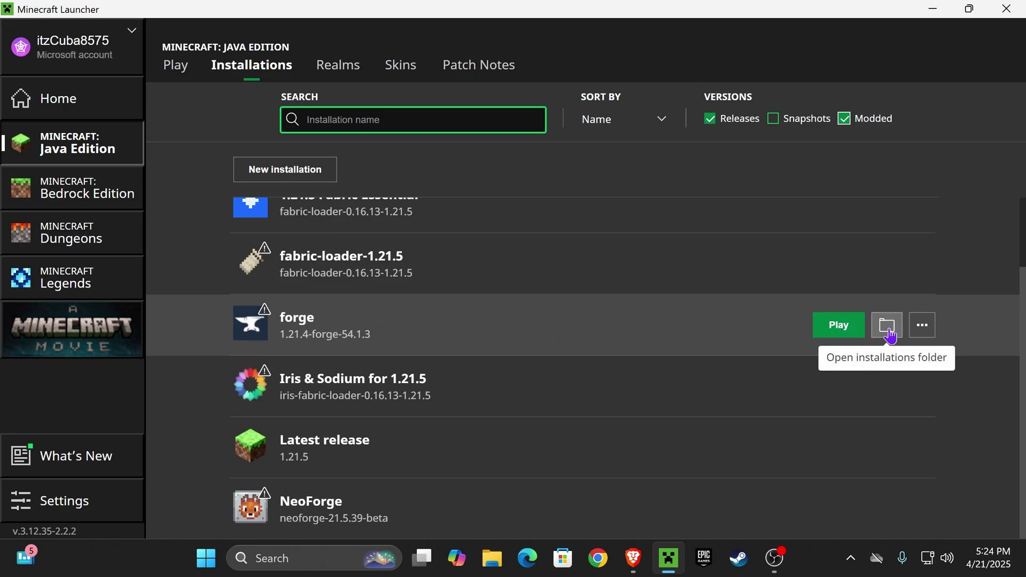
{"action": "left_click", "coordinate": [888, 327]}
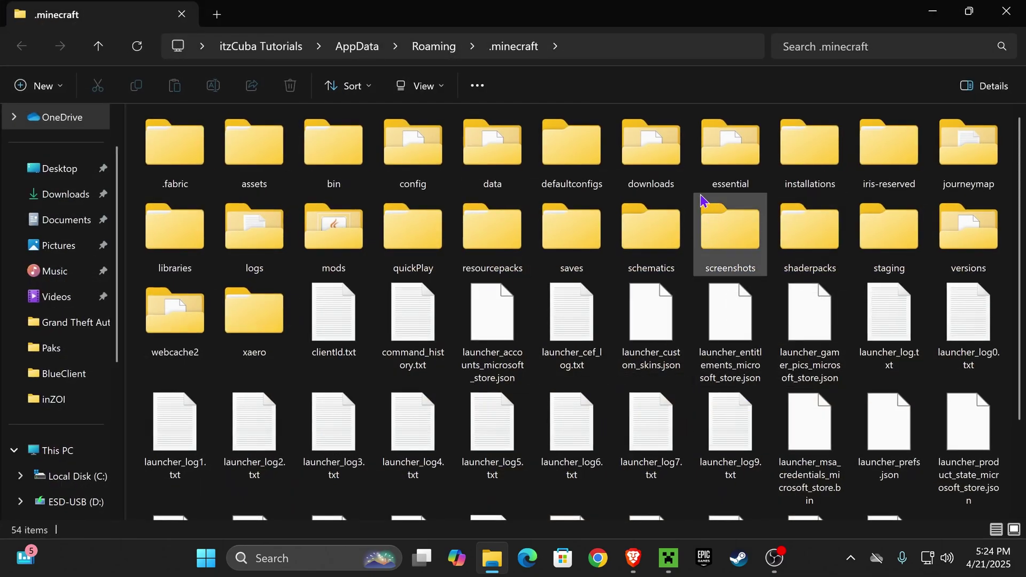
- Replace the existing mods folder in .minecraft with a new empty folder named mods, and open it
{"action": "left_click", "coordinate": [351, 236]}
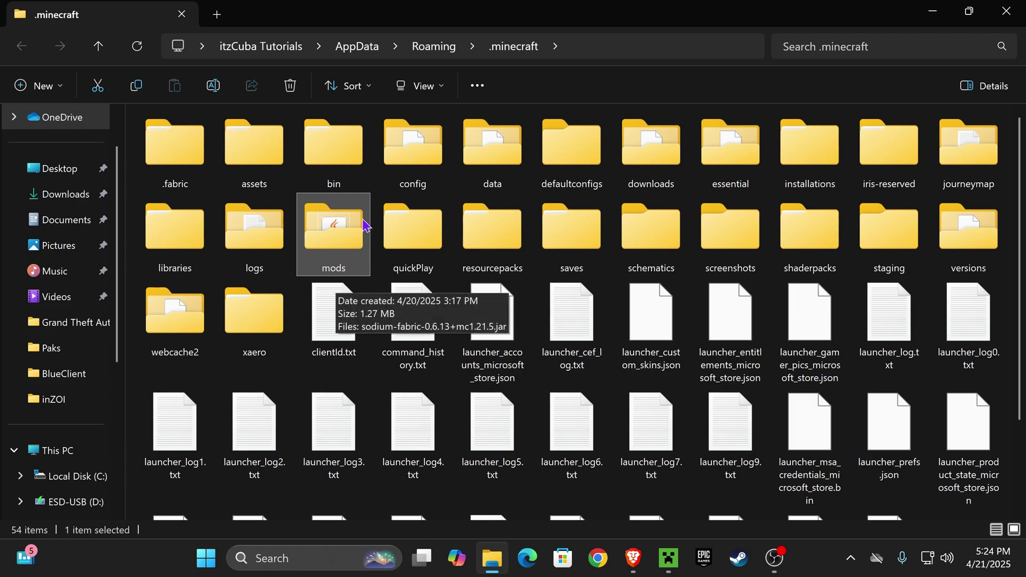
{"action": "key", "text": "Delete"}
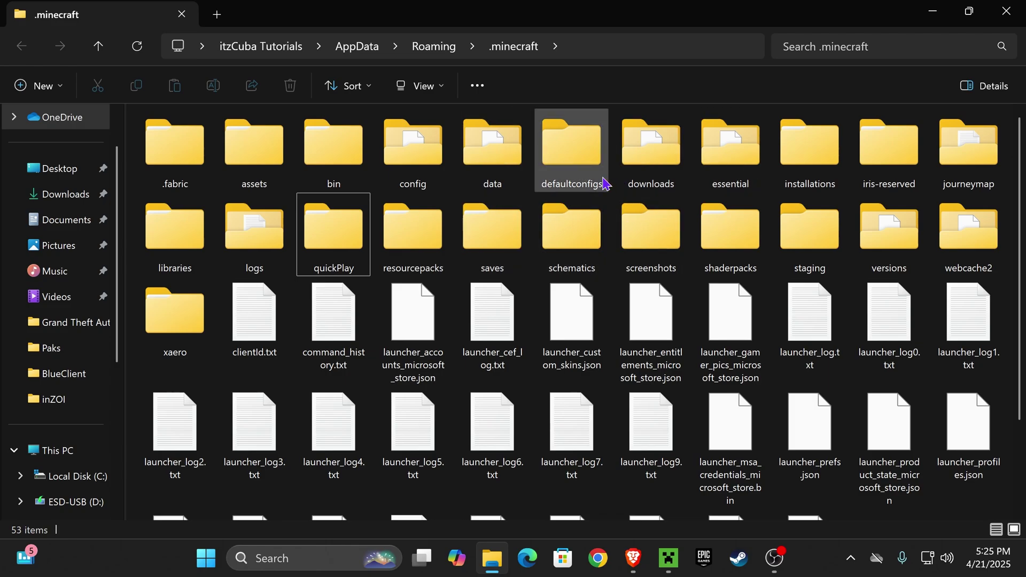
{"action": "left_click", "coordinate": [58, 86]}
{"action": "left_click", "coordinate": [61, 123]}
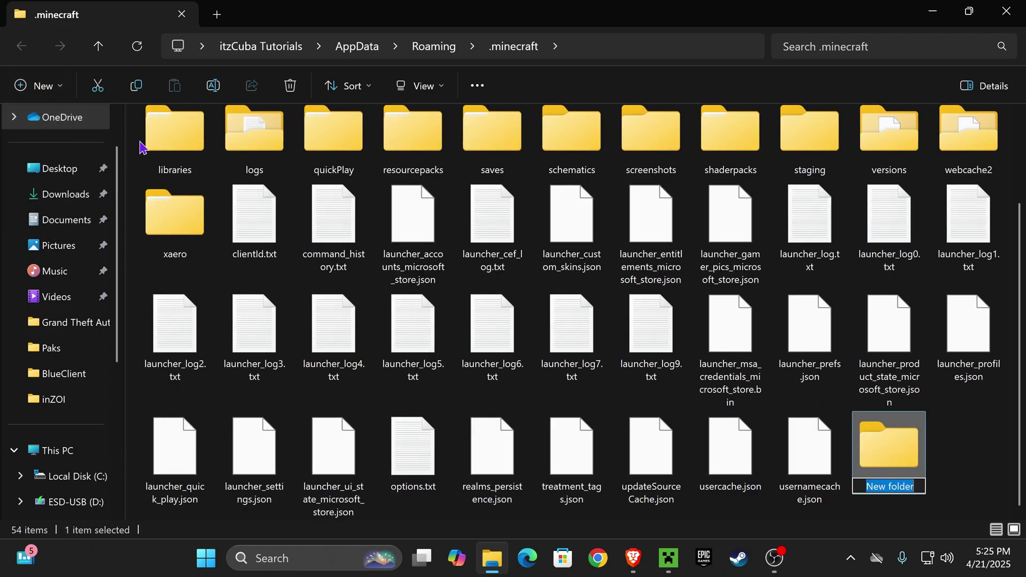
{"action": "type", "text": "mods"}
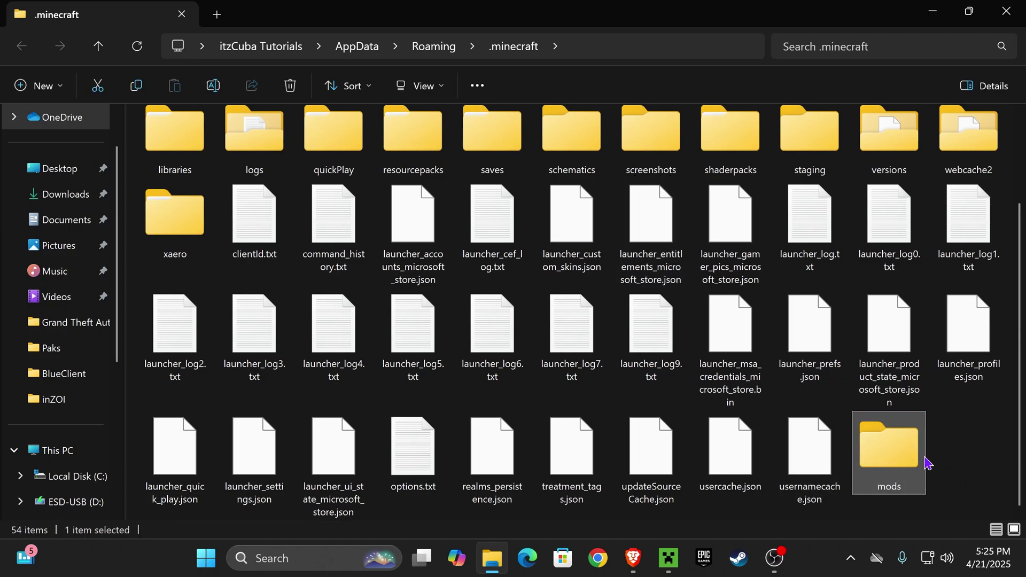
{"action": "double_click", "coordinate": [896, 450]}
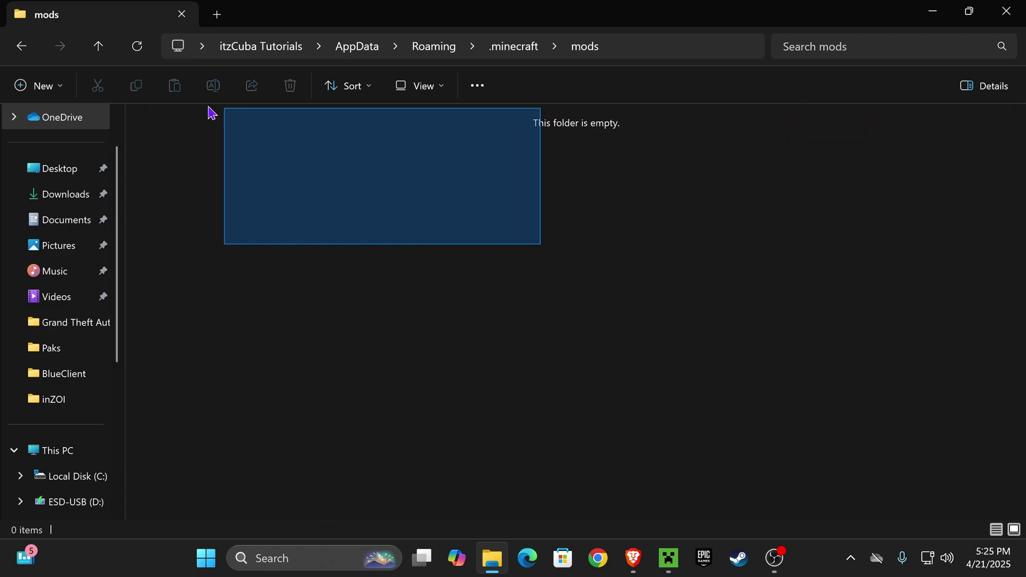
- Shrink the mods folder window to expose the desktop and put the physics mod jar from the desktop into that folder
{"action": "left_click", "coordinate": [988, 8]}
{"action": "left_click", "coordinate": [925, 13]}
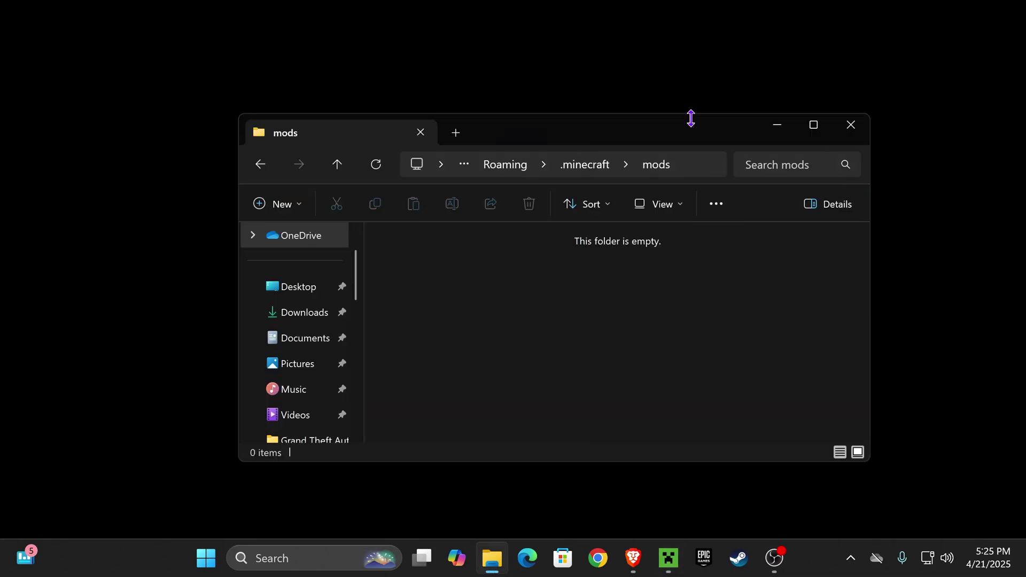
{"action": "left_click_drag", "start_coordinate": [689, 117], "coordinate": [678, 291]}
{"action": "left_click_drag", "start_coordinate": [369, 245], "coordinate": [521, 481]}
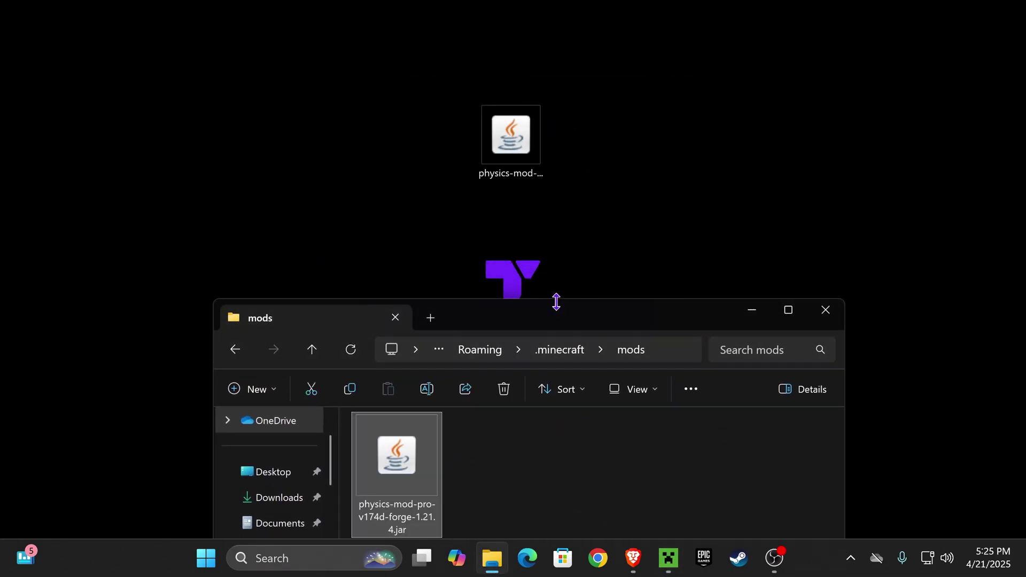
{"action": "left_click_drag", "start_coordinate": [556, 318], "coordinate": [564, 116]}
{"action": "left_click", "coordinate": [498, 259]}
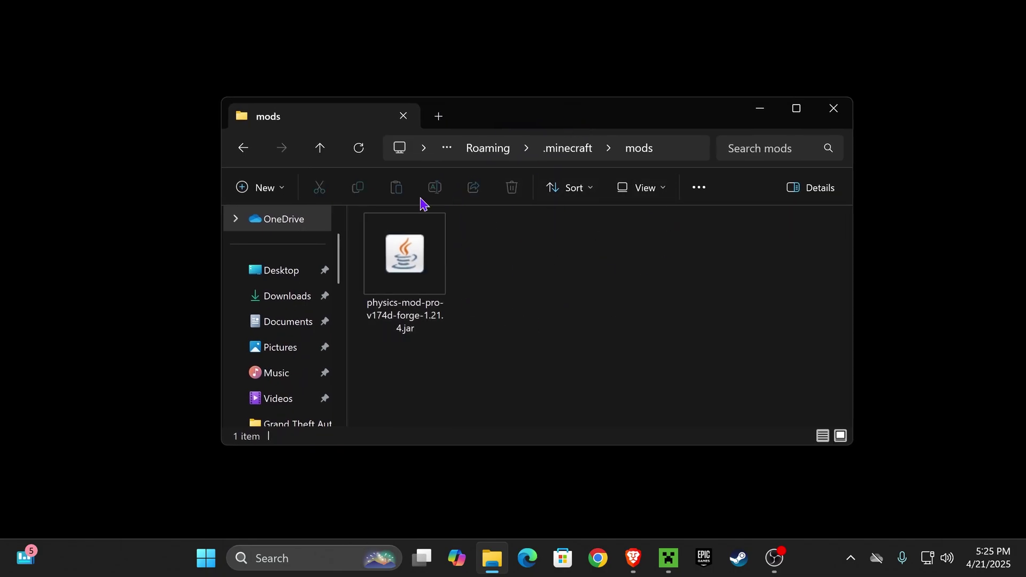
{"action": "left_click_drag", "start_coordinate": [586, 312], "coordinate": [438, 251]}
{"action": "left_click", "coordinate": [582, 295]}
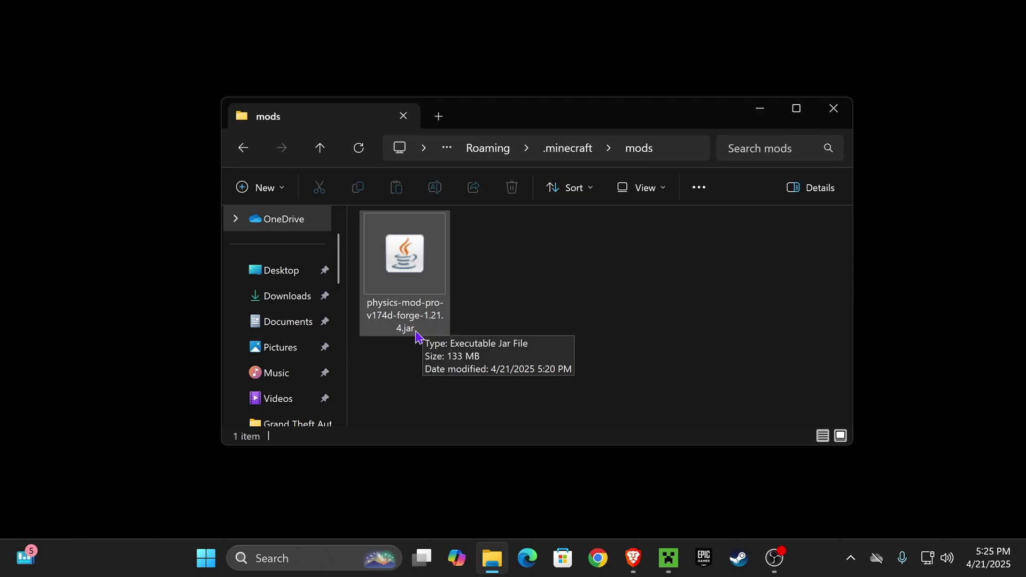
{"action": "left_click_drag", "start_coordinate": [529, 333], "coordinate": [418, 292]}
{"action": "left_click", "coordinate": [570, 329]}
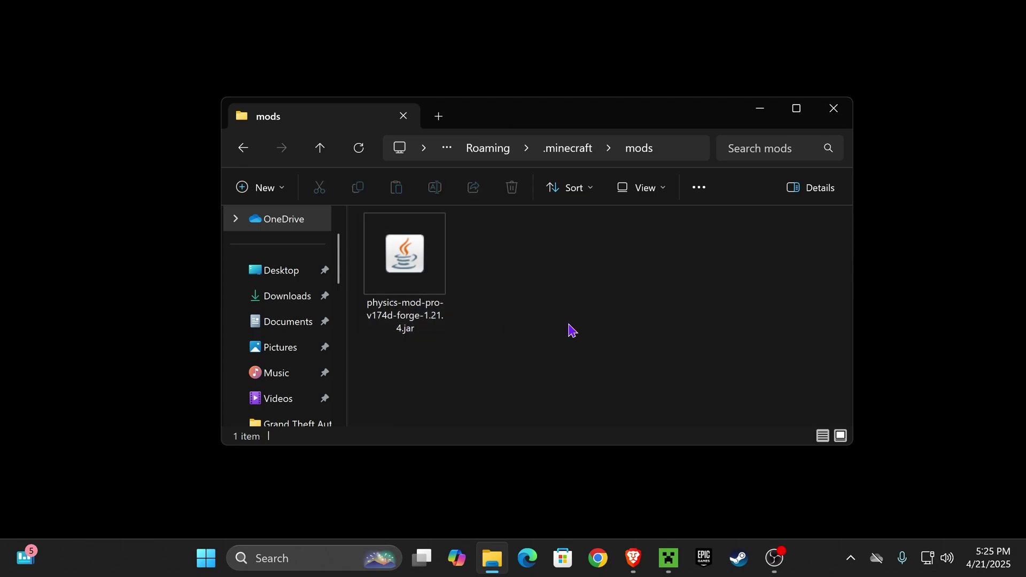
- Close the mods folder and start the forge installation from the Minecraft Launcher, accepting the modified-installation risks without further warnings
{"action": "left_click", "coordinate": [844, 108]}
{"action": "left_click", "coordinate": [670, 557]}
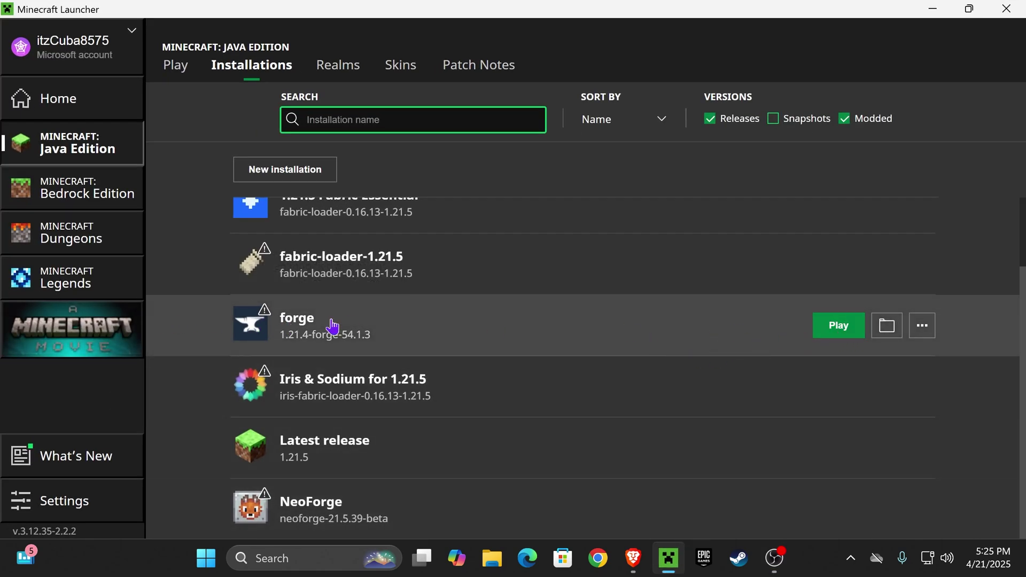
{"action": "left_click", "coordinate": [834, 326]}
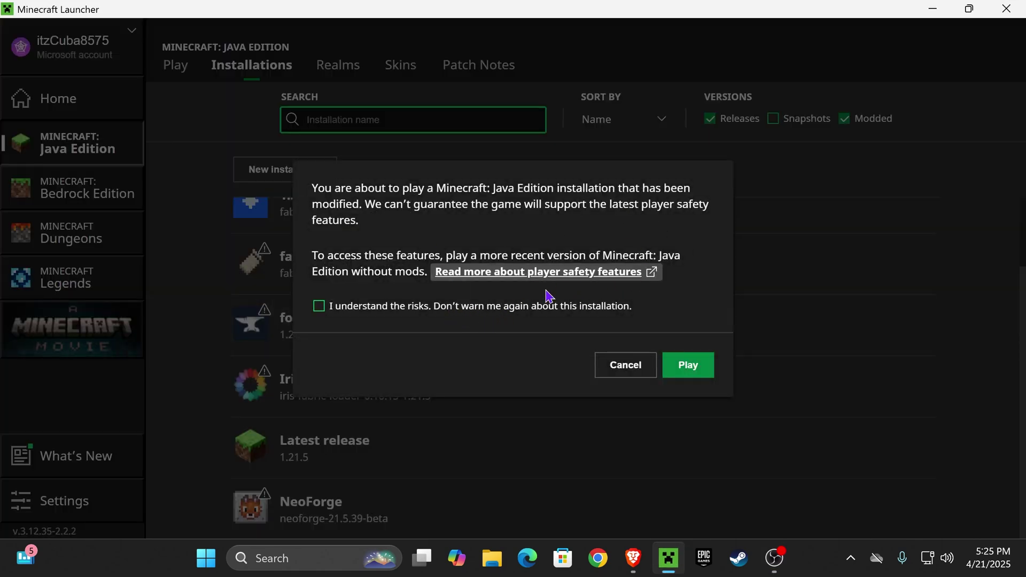
{"action": "left_click", "coordinate": [346, 308]}
{"action": "left_click", "coordinate": [666, 365]}
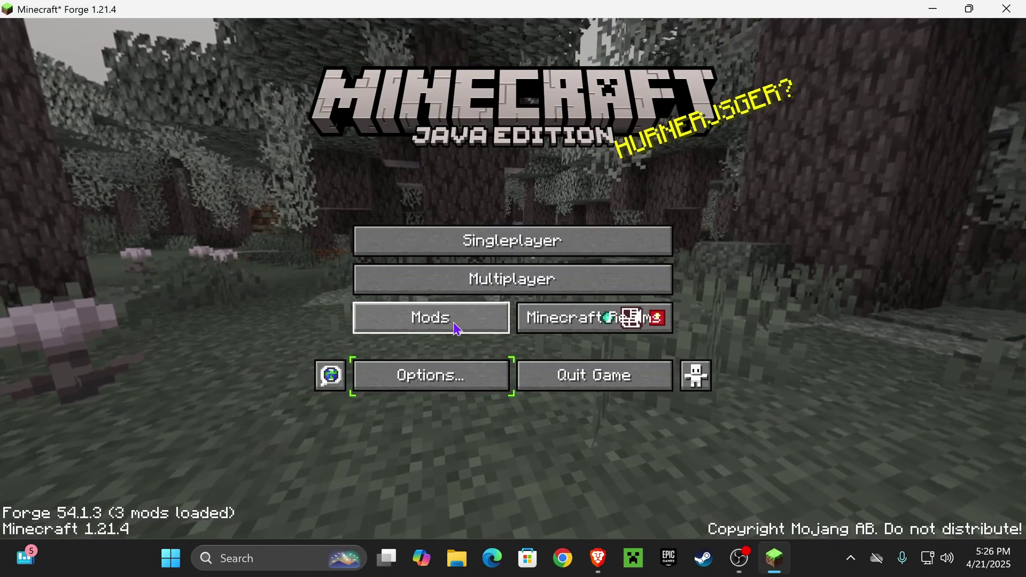
- Check the Physics Mod entry in the game's list of loaded mods and return to the title screen
{"action": "left_click", "coordinate": [460, 326]}
{"action": "left_click", "coordinate": [78, 131]}
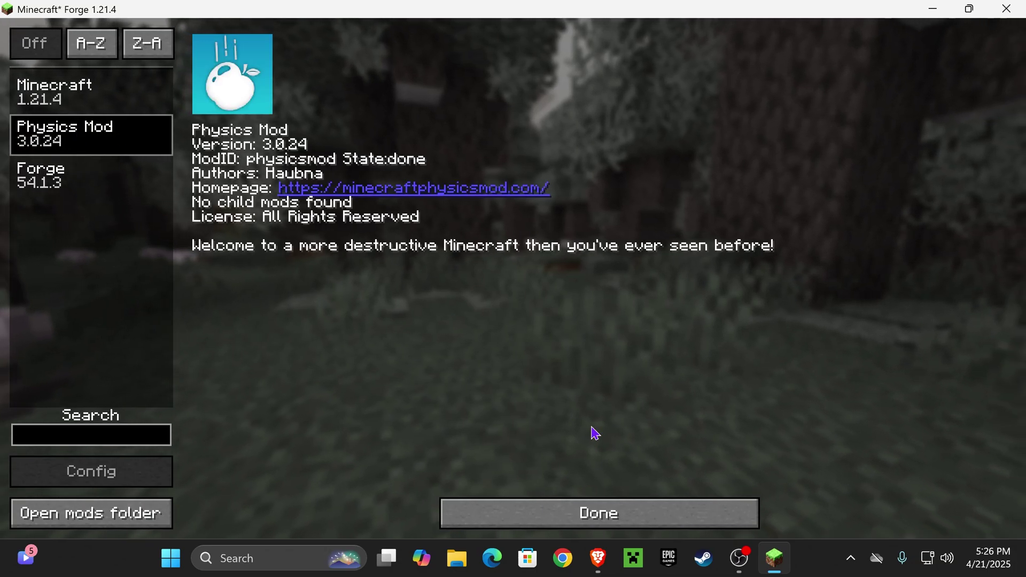
{"action": "left_click", "coordinate": [614, 515]}
- Create a new singleplayer world in Survival mode with Normal difficulty and break a tree's trunk to test the physics
{"action": "left_click", "coordinate": [563, 234]}
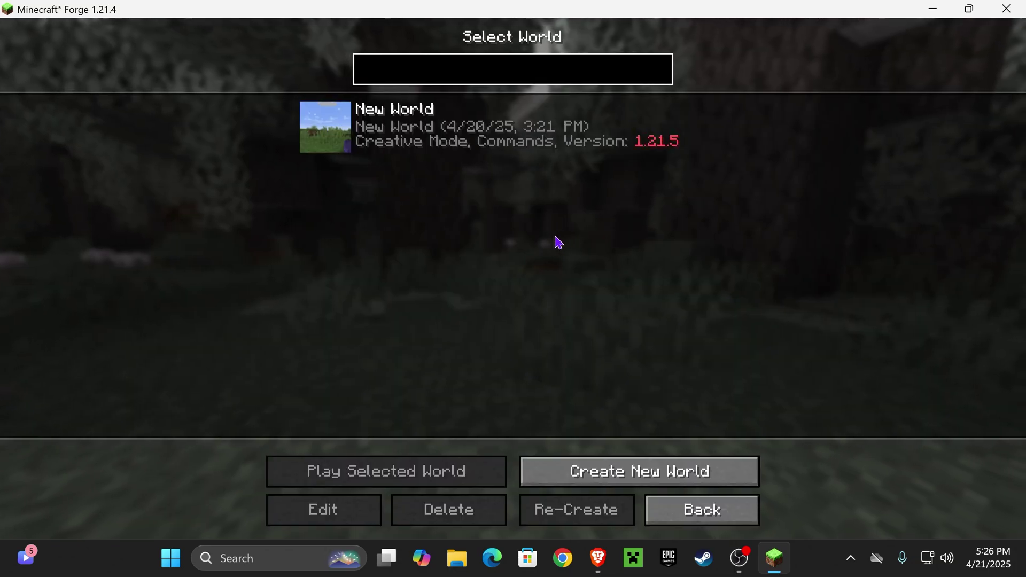
{"action": "left_click", "coordinate": [618, 468]}
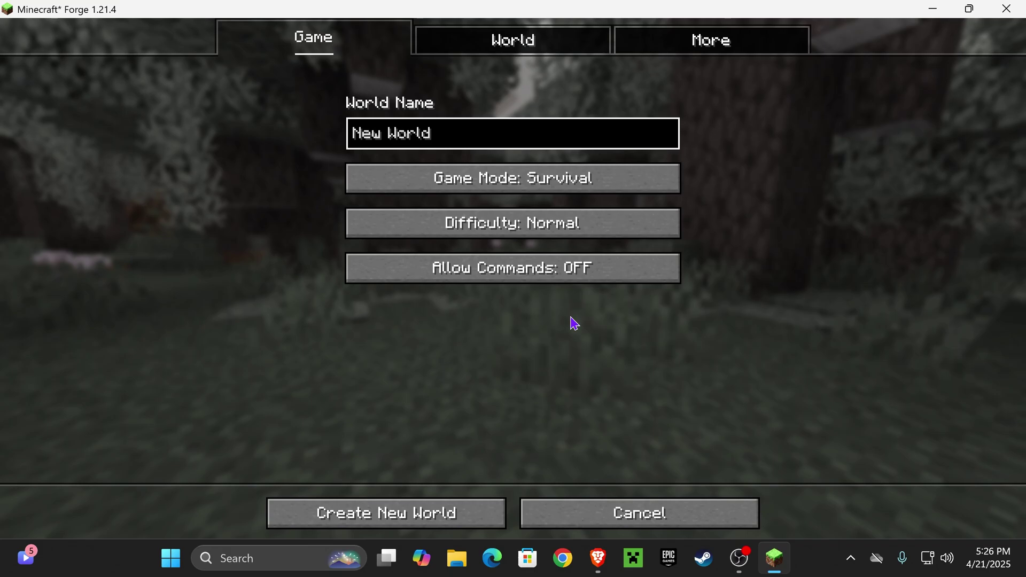
{"action": "left_click", "coordinate": [473, 516]}
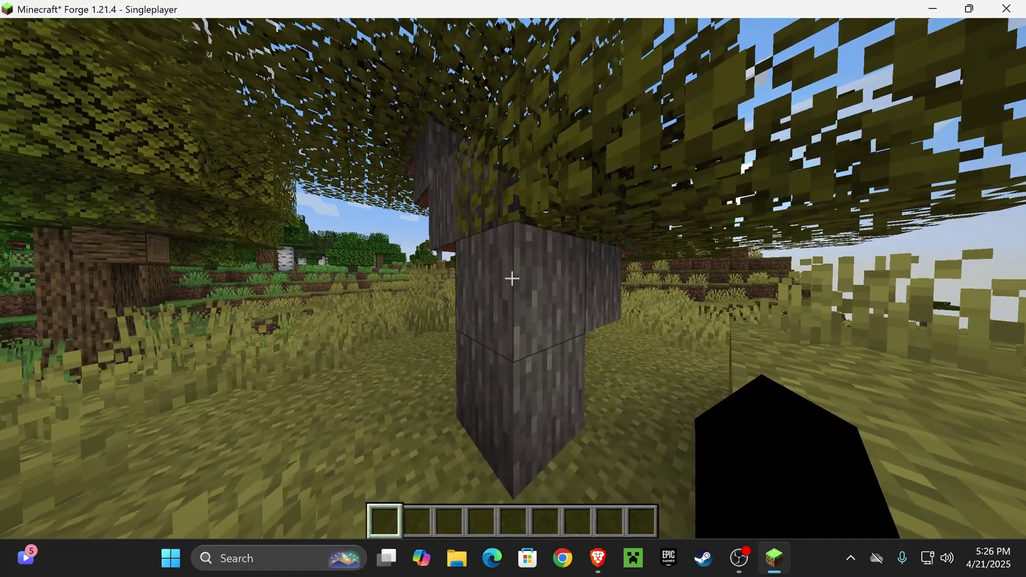
{"action": "left_click", "coordinate": [512, 278]}
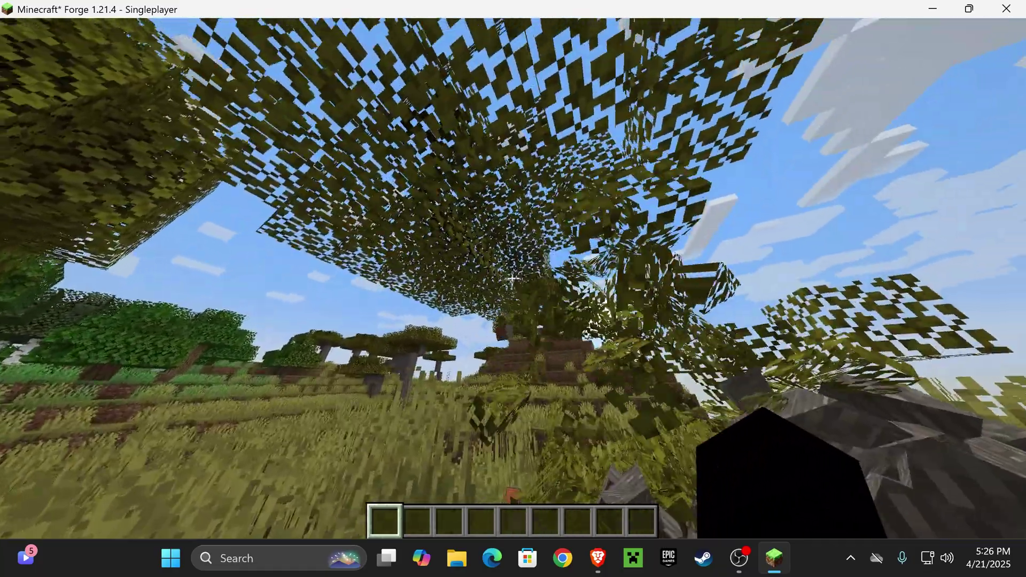